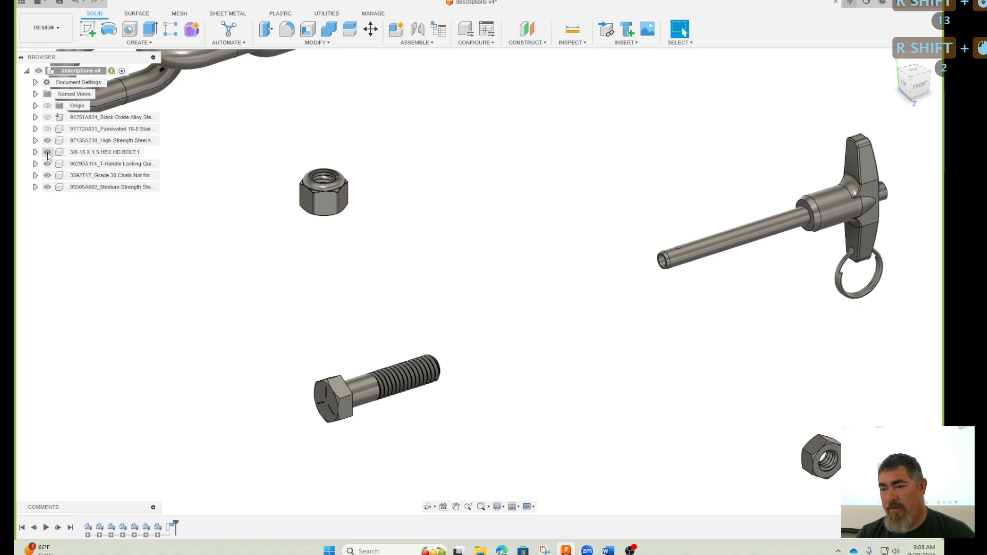
- Hide the hex head bolt, the T-handle locking pin, the Grade 30 chain and the medium-strength steel hex nut
{"action": "left_click", "coordinate": [48, 152]}
{"action": "left_click", "coordinate": [48, 164]}
{"action": "left_click", "coordinate": [48, 175]}
{"action": "left_click", "coordinate": [47, 188]}
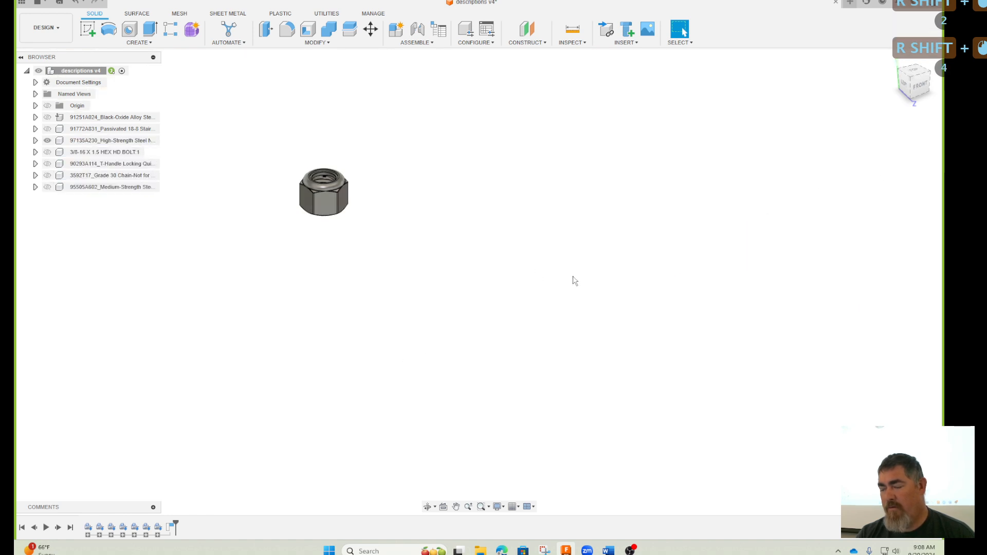
- Copy and paste the high-strength steel locknut component, placing the duplicate beside the original
{"action": "scroll", "coordinate": [287, 205], "scroll_direction": "up", "scroll_amount": 5}
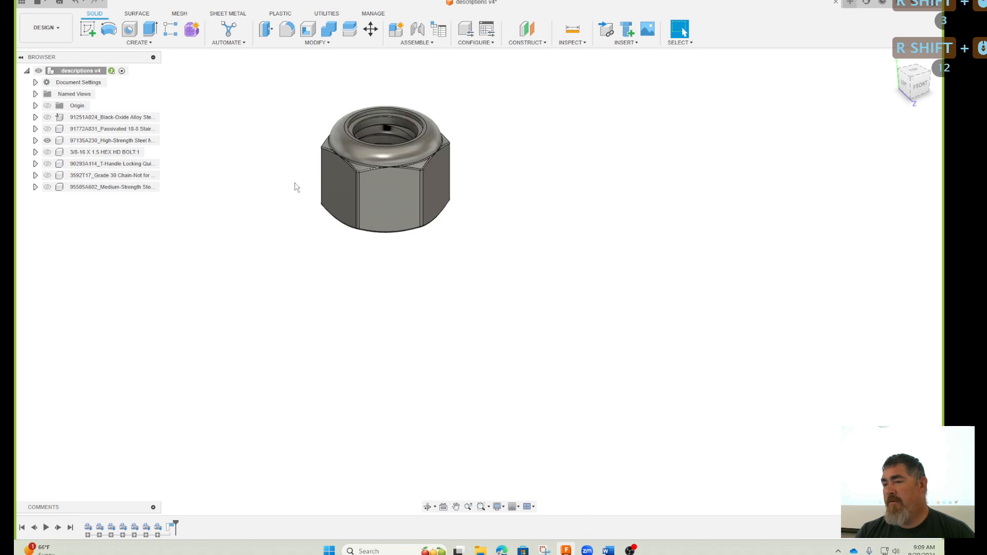
{"action": "left_click", "coordinate": [91, 143], "text": "shift"}
{"action": "key", "text": "ctrl+c"}
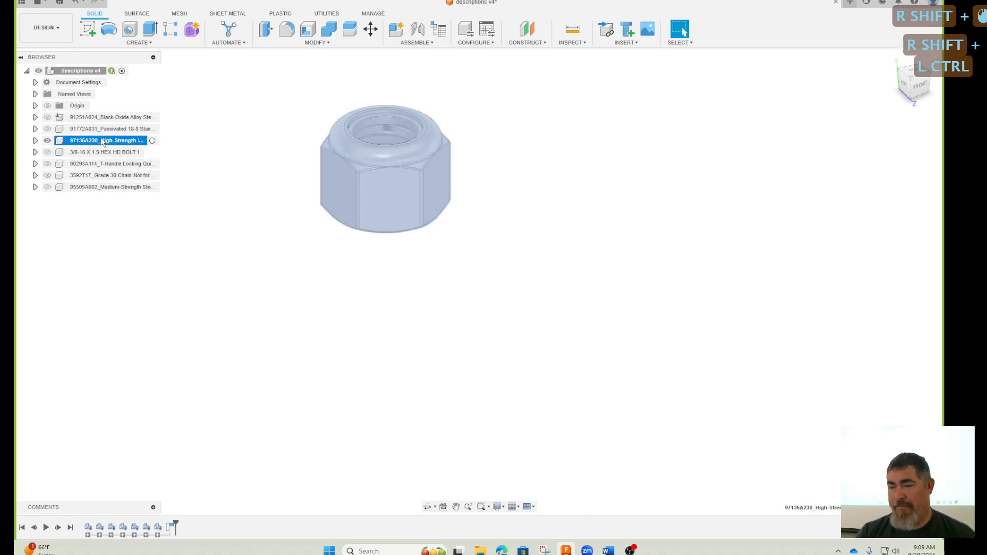
{"action": "key", "text": "ctrl+v"}
{"action": "left_click_drag", "start_coordinate": [410, 128], "coordinate": [609, 69]}
{"action": "left_click", "coordinate": [887, 291], "text": "shift"}
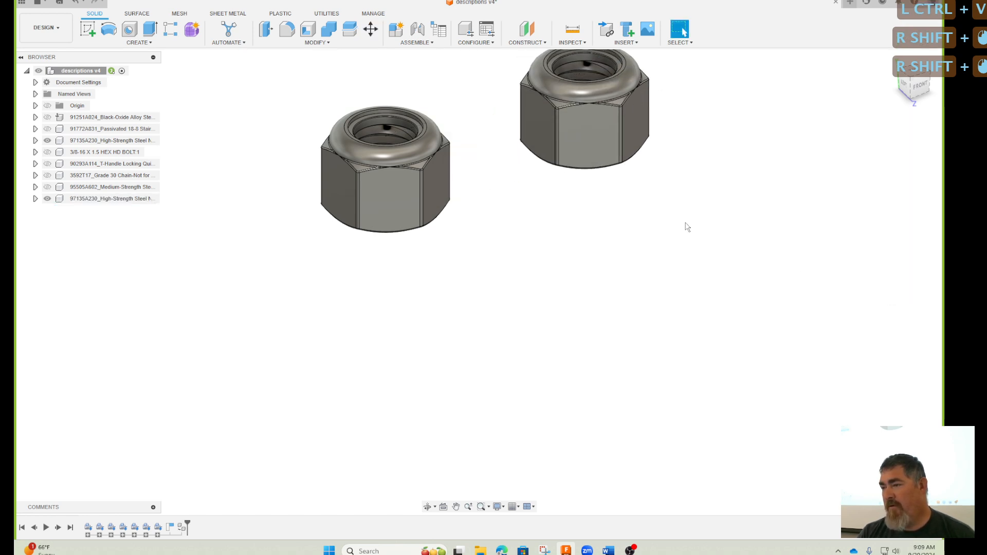
- Preview a simple 0.15 in hole on the original locknut's front hex face without keeping it
{"action": "key", "text": "h"}
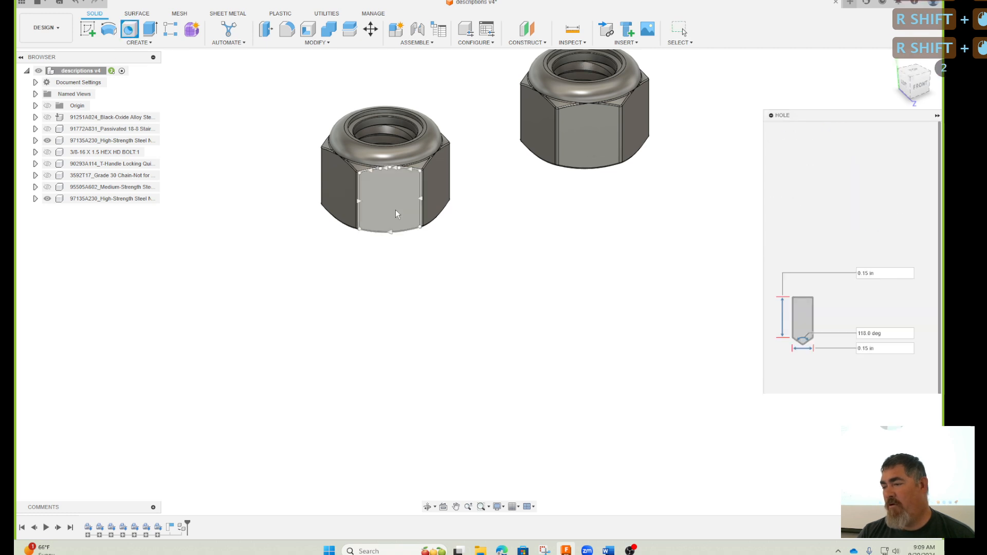
{"action": "left_click", "coordinate": [396, 209]}
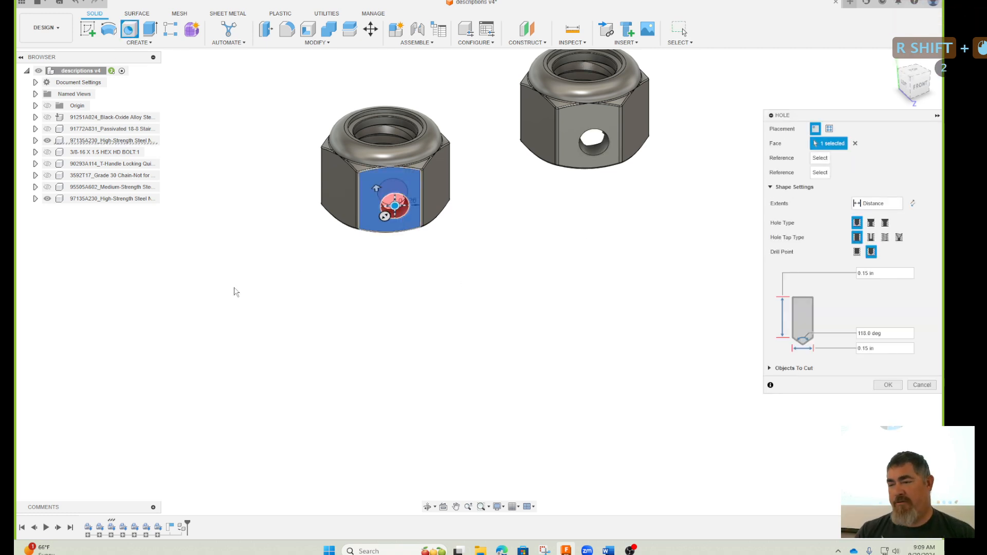
{"action": "key", "text": "Escape"}
{"action": "key", "text": "Escape"}
{"action": "key", "text": "Escape"}
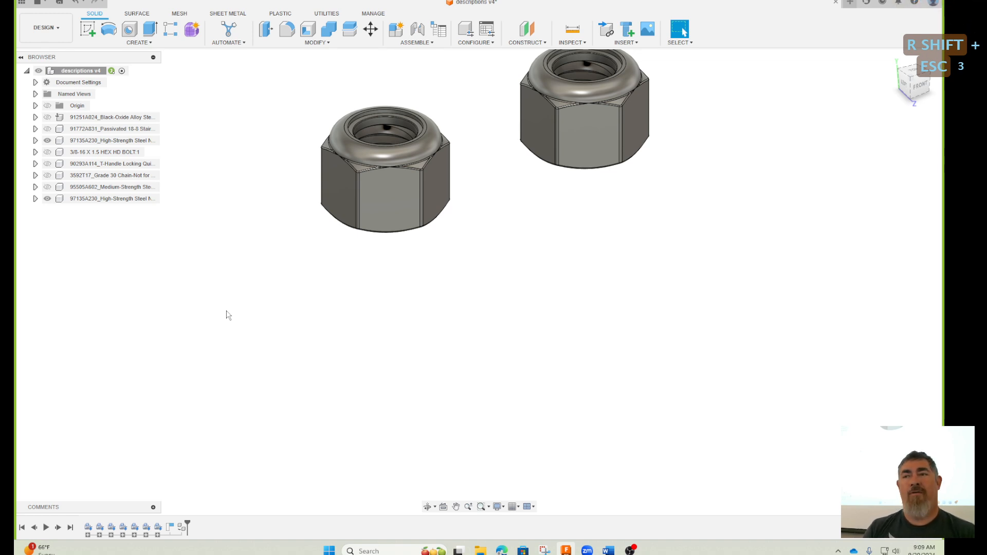
- Highlight the original and duplicated locknut components in turn to compare the two instances
{"action": "left_click", "coordinate": [105, 199]}
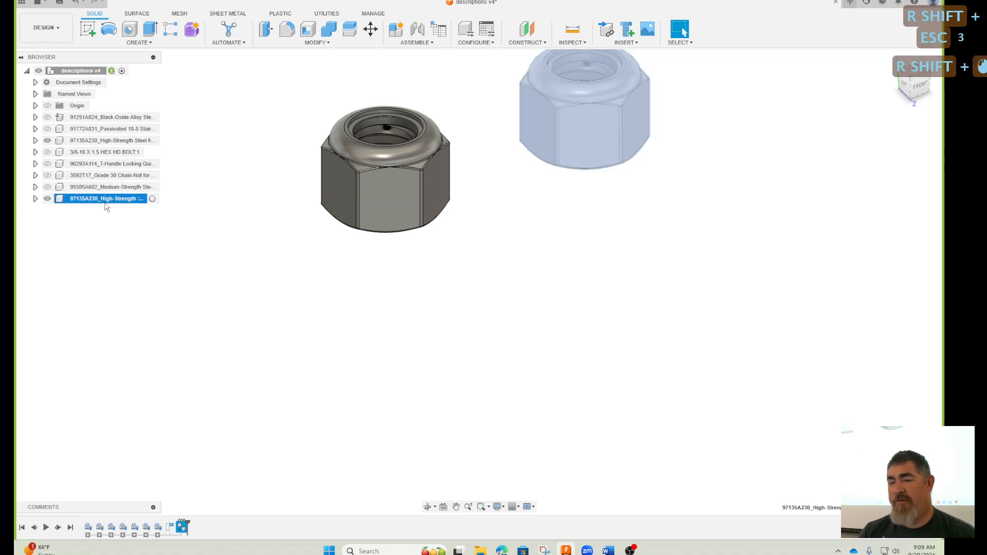
{"action": "left_click", "coordinate": [99, 141]}
{"action": "left_click", "coordinate": [105, 199]}
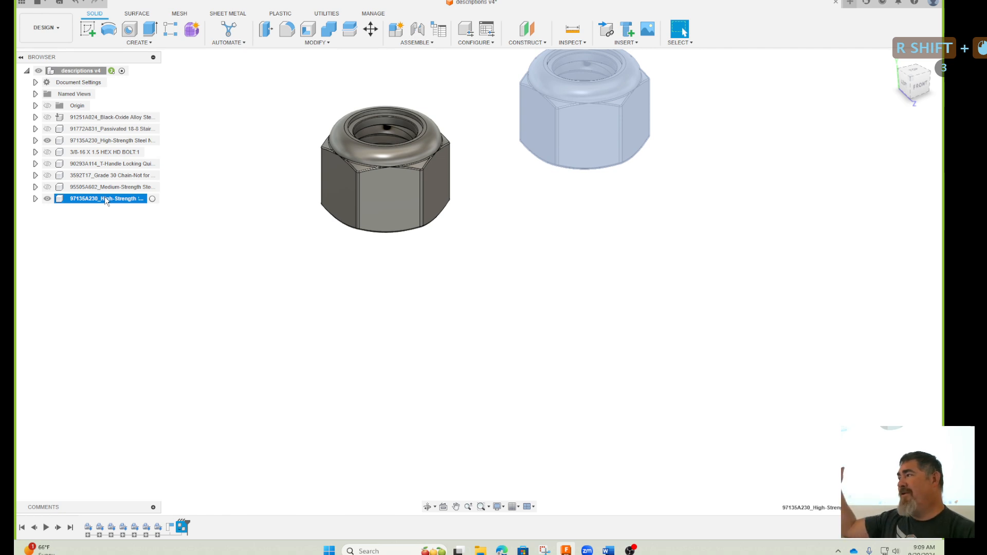
{"action": "left_click", "coordinate": [105, 199]}
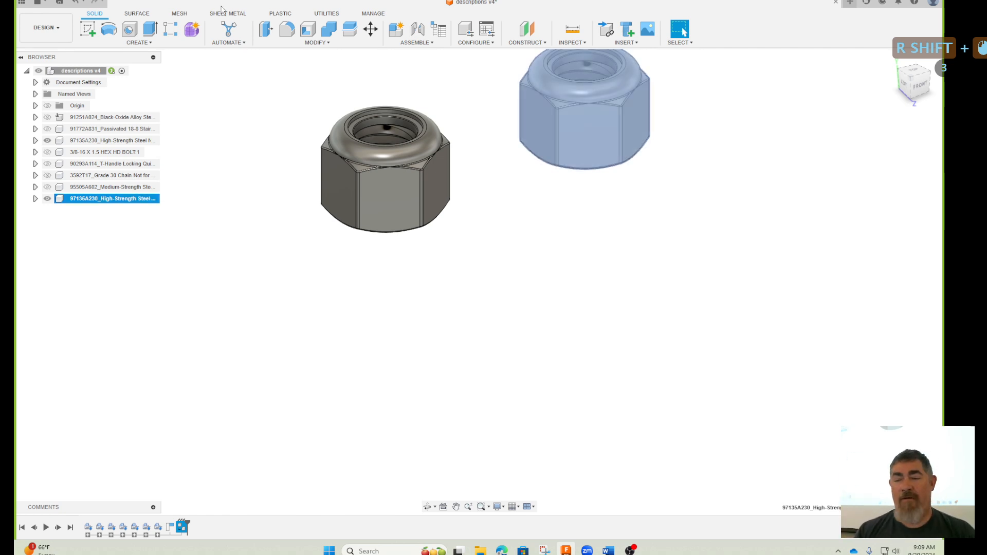
{"action": "left_click", "coordinate": [446, 122], "text": "shift"}
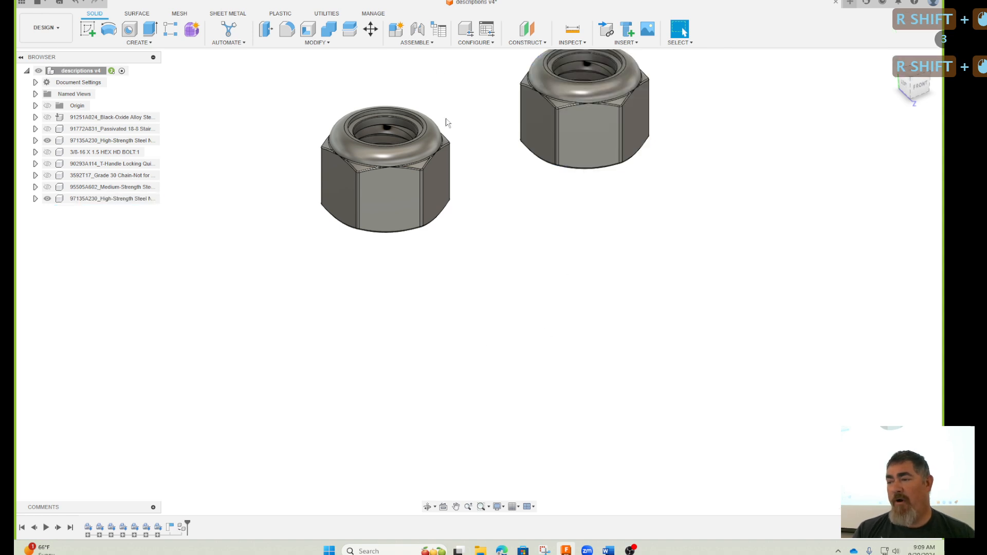
- Create and activate a new internal standard component under the top-level design, and list the duplicate locknut's bodies
{"action": "left_click", "coordinate": [396, 29]}
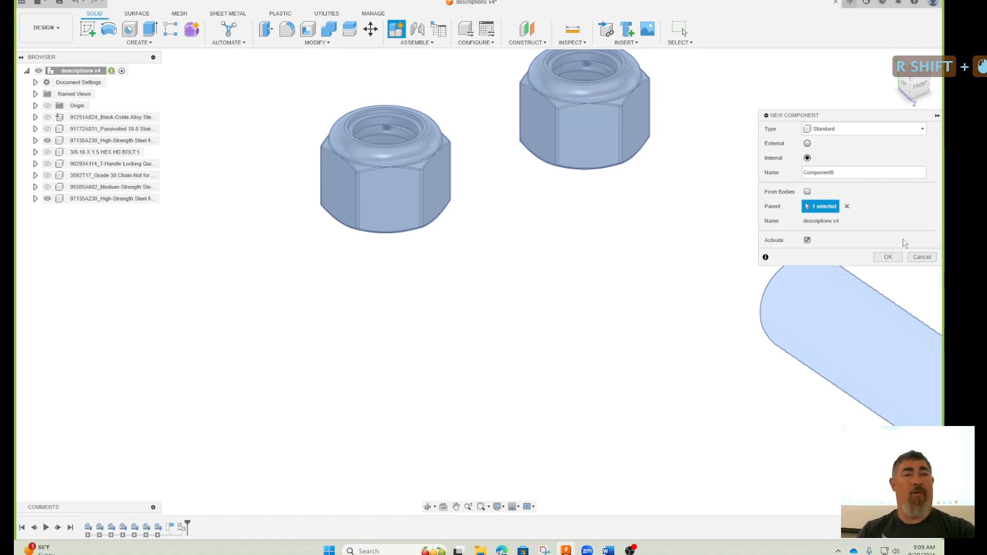
{"action": "left_click", "coordinate": [898, 260], "text": "shift"}
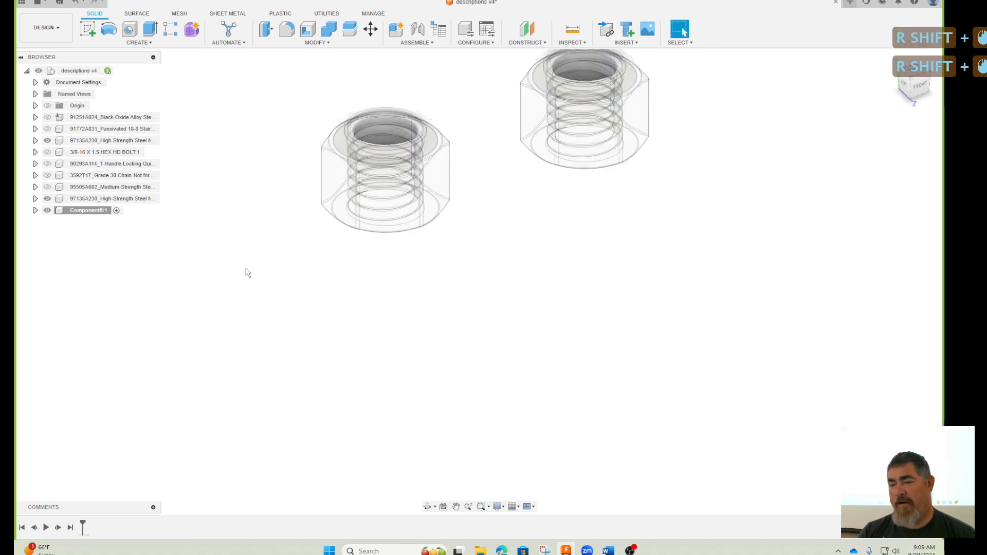
{"action": "left_click", "coordinate": [34, 198], "text": "shift"}
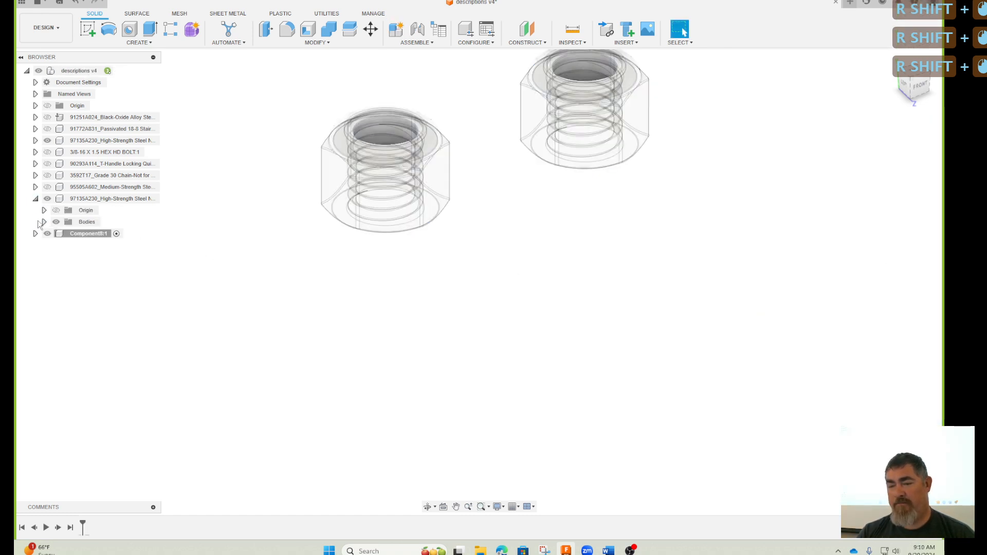
{"action": "left_click", "coordinate": [44, 221], "text": "shift"}
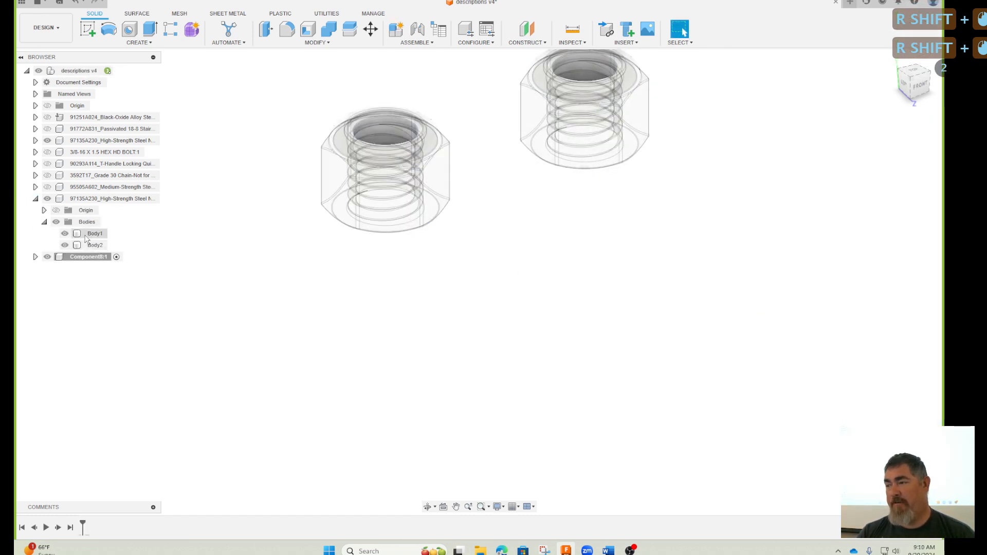
- Copy Body1 and Body2 of the duplicate locknut and paste them in place into the new component
{"action": "left_click", "coordinate": [86, 235], "text": "shift"}
{"action": "left_click", "coordinate": [88, 246], "text": "shift"}
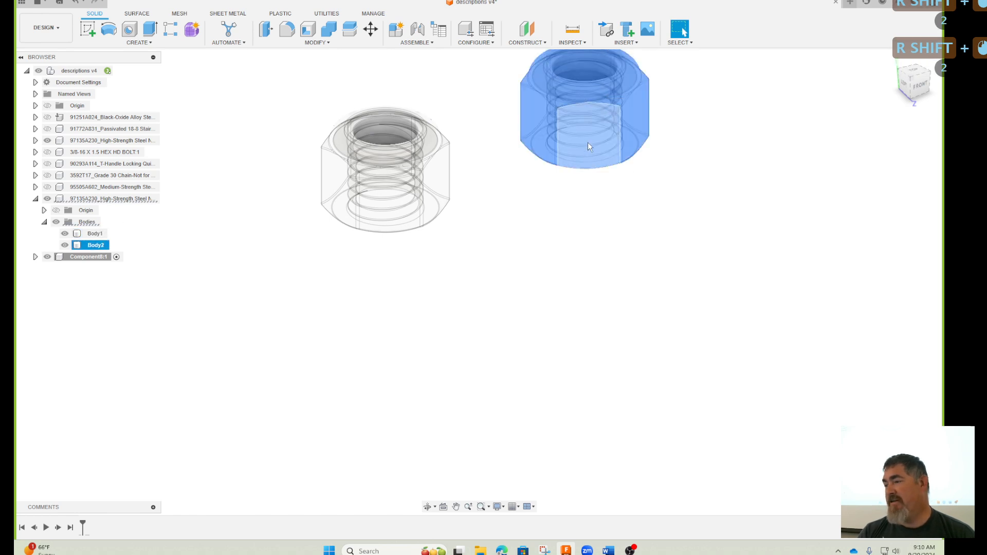
{"action": "left_click", "coordinate": [94, 233], "text": "shift"}
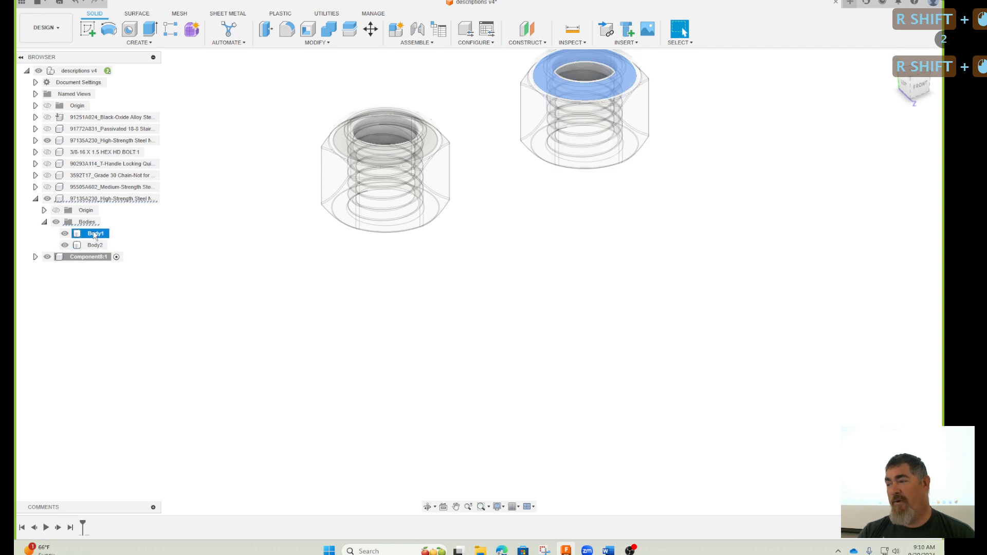
{"action": "left_click", "coordinate": [94, 246], "text": "shift"}
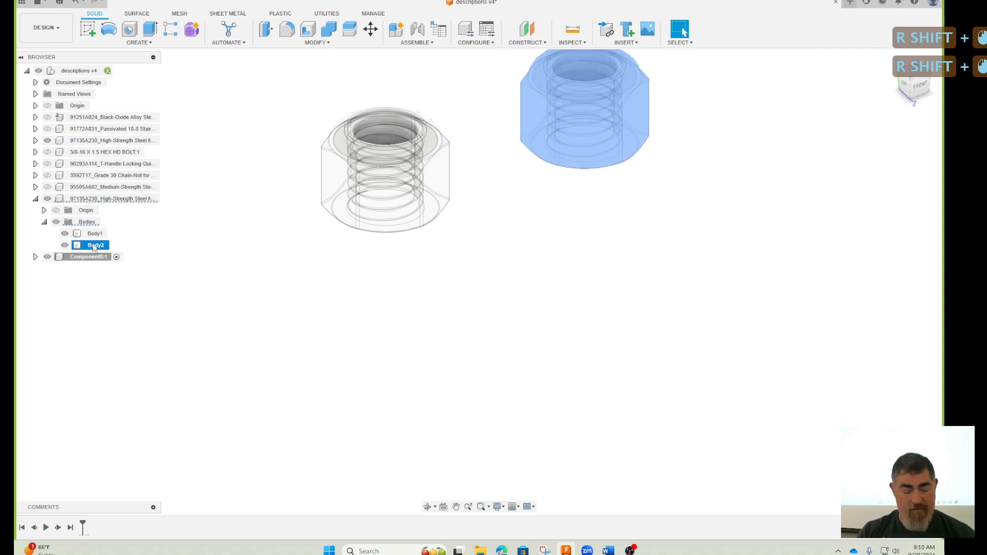
{"action": "left_click", "coordinate": [94, 235], "text": "shift"}
{"action": "left_click", "coordinate": [95, 245], "text": "shift"}
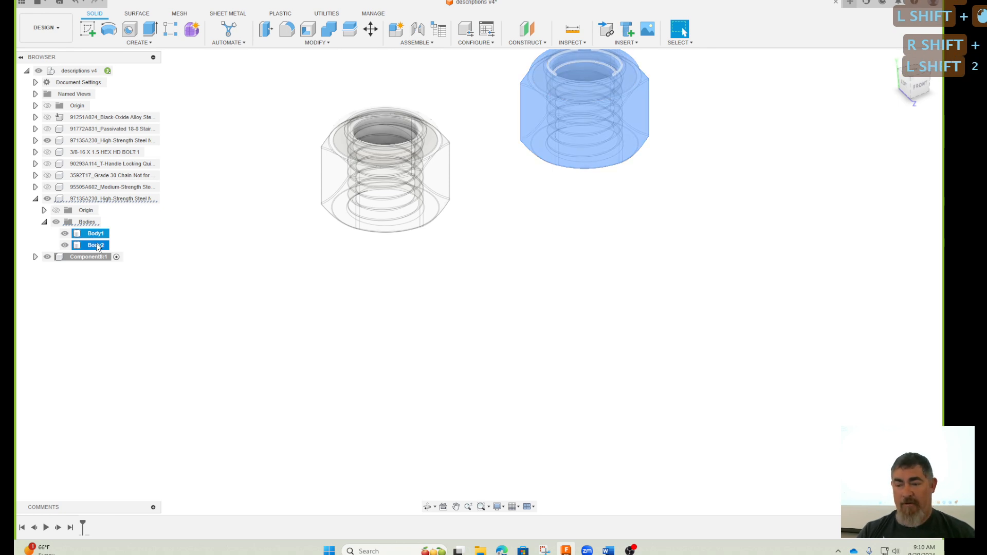
{"action": "right_click", "coordinate": [97, 245]}
{"action": "left_click", "coordinate": [128, 356]}
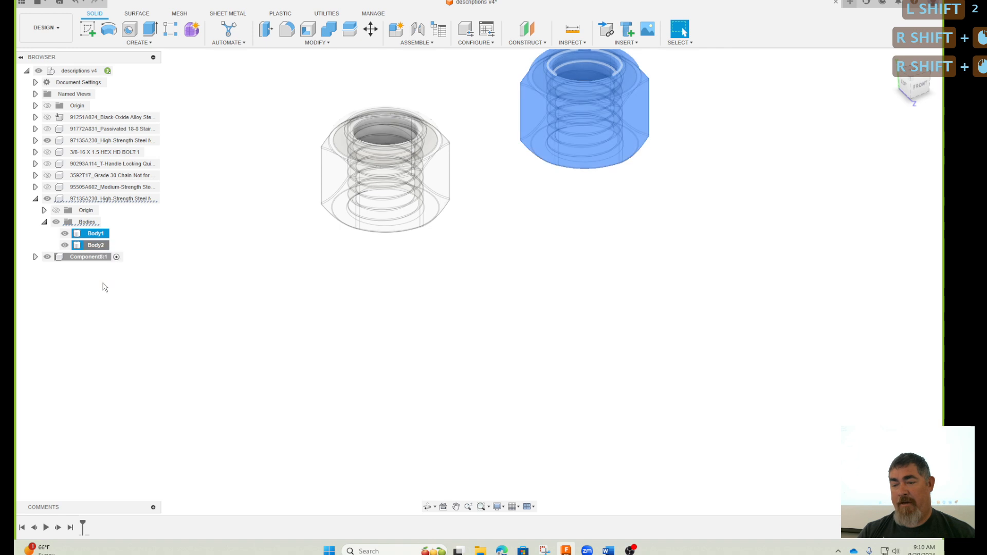
{"action": "left_click", "coordinate": [88, 256]}
{"action": "right_click", "coordinate": [88, 256]}
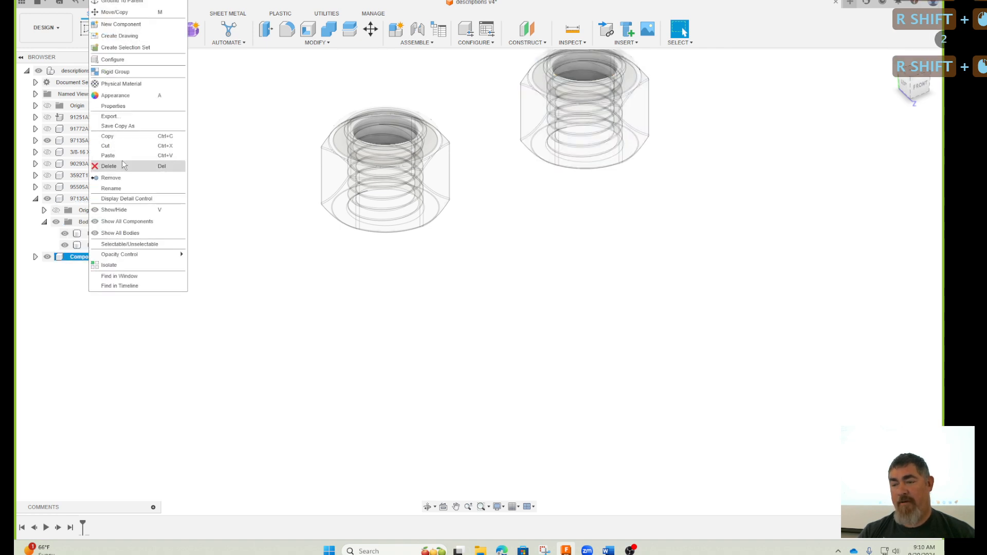
{"action": "left_click", "coordinate": [125, 156]}
{"action": "left_click", "coordinate": [895, 291]}
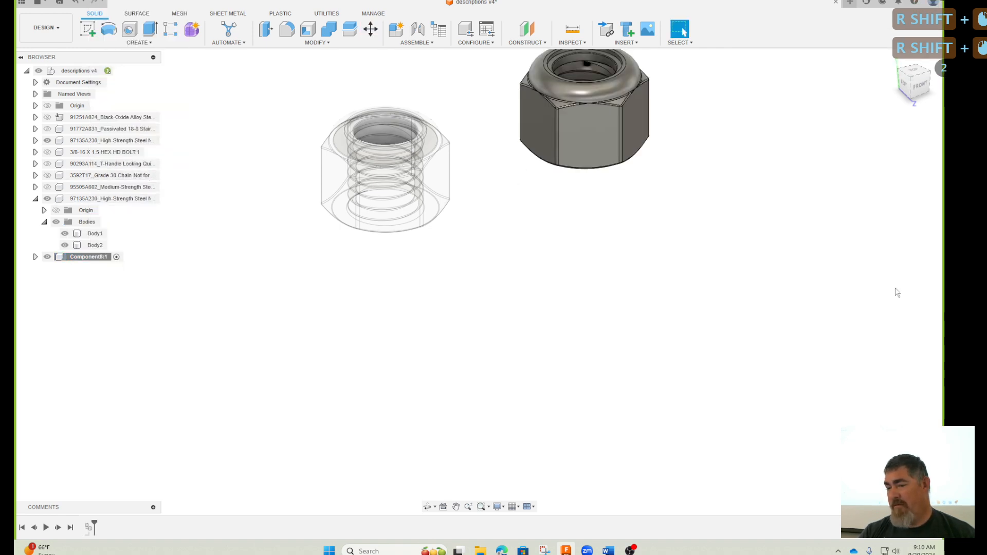
- Expand the new component to check its bodies, and undo the pasted bodies
{"action": "left_click", "coordinate": [35, 256]}
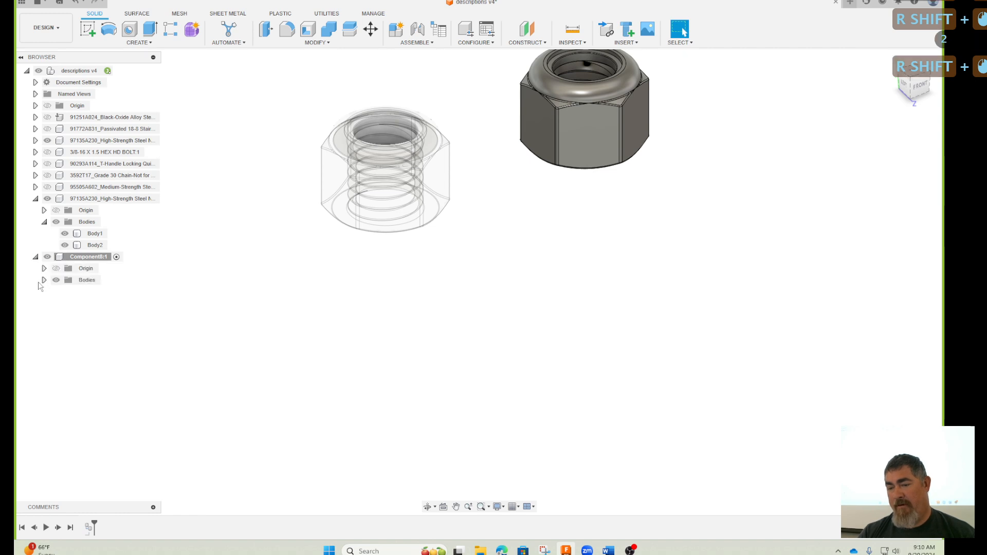
{"action": "left_click", "coordinate": [44, 280]}
{"action": "key", "text": "ctrl+z"}
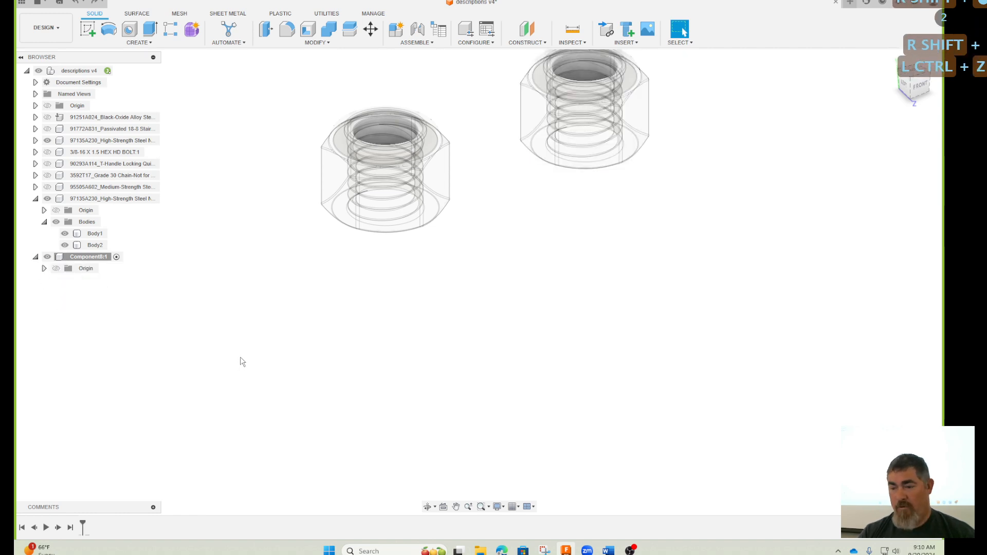
- Transfer copies of Body1 and Body2 from the duplicate locknut directly into the new component, with no move offset
{"action": "left_click", "coordinate": [91, 235], "text": "shift"}
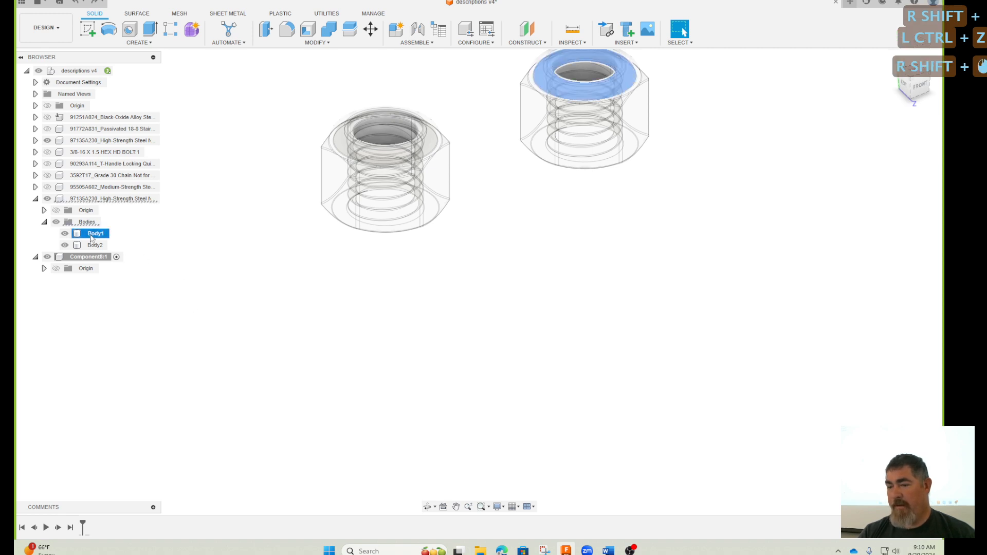
{"action": "left_click", "coordinate": [201, 294]}
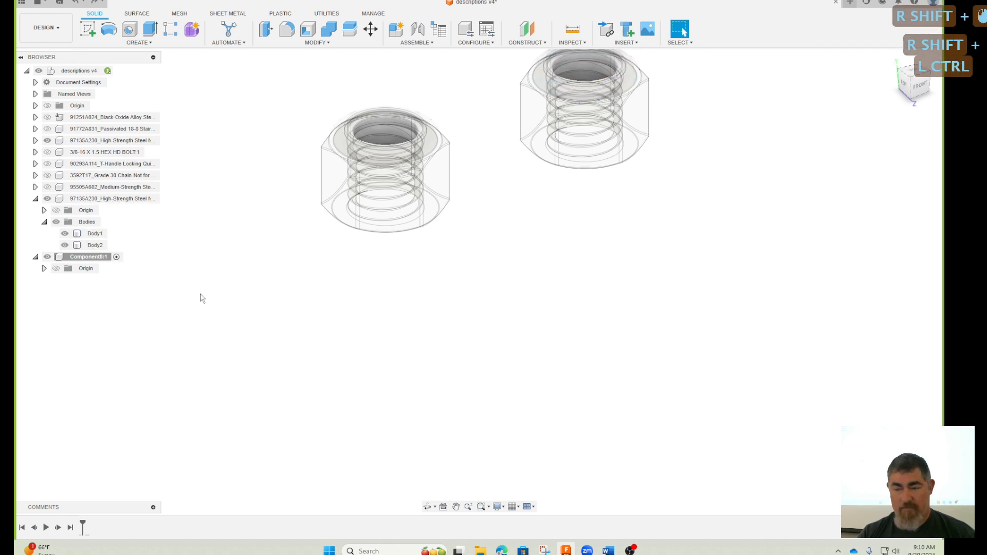
{"action": "left_click", "coordinate": [95, 233], "text": "shift"}
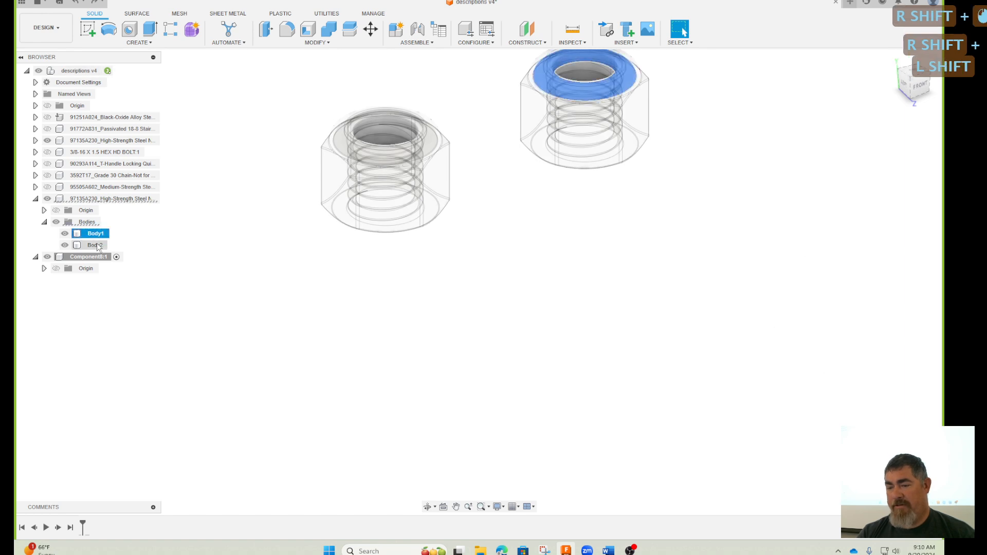
{"action": "left_click", "coordinate": [97, 246], "text": "ctrl"}
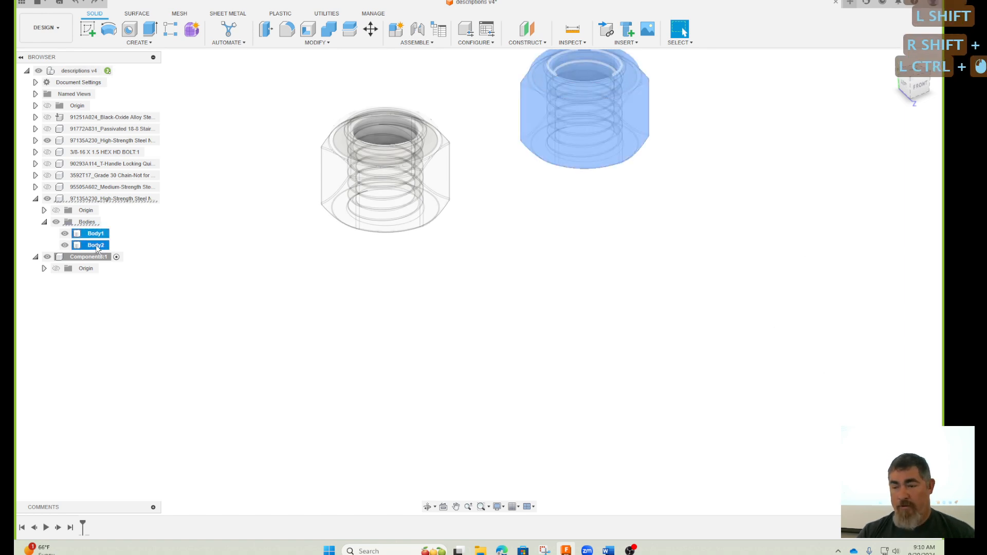
{"action": "left_click_drag", "start_coordinate": [98, 248], "coordinate": [113, 318]}
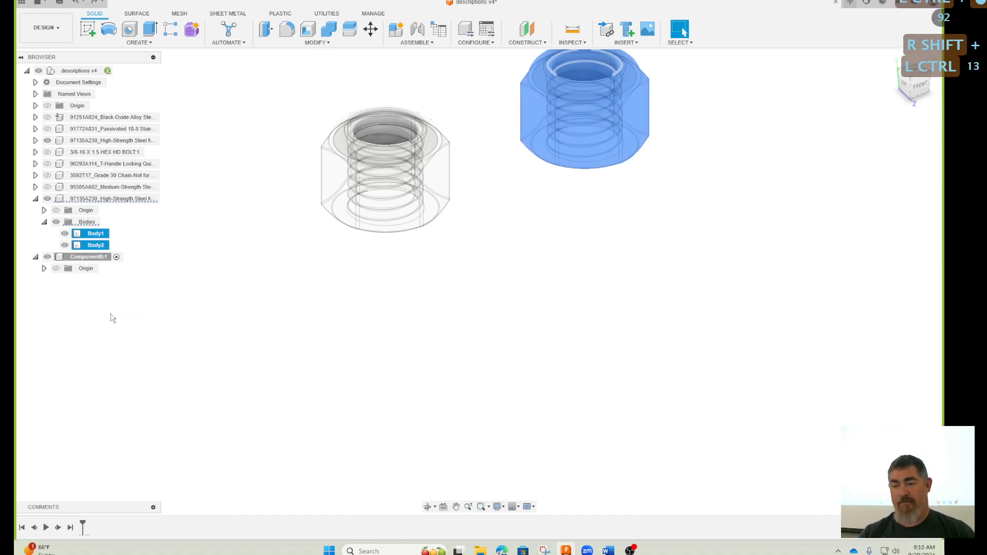
{"action": "left_click_drag", "start_coordinate": [93, 239], "coordinate": [112, 323]}
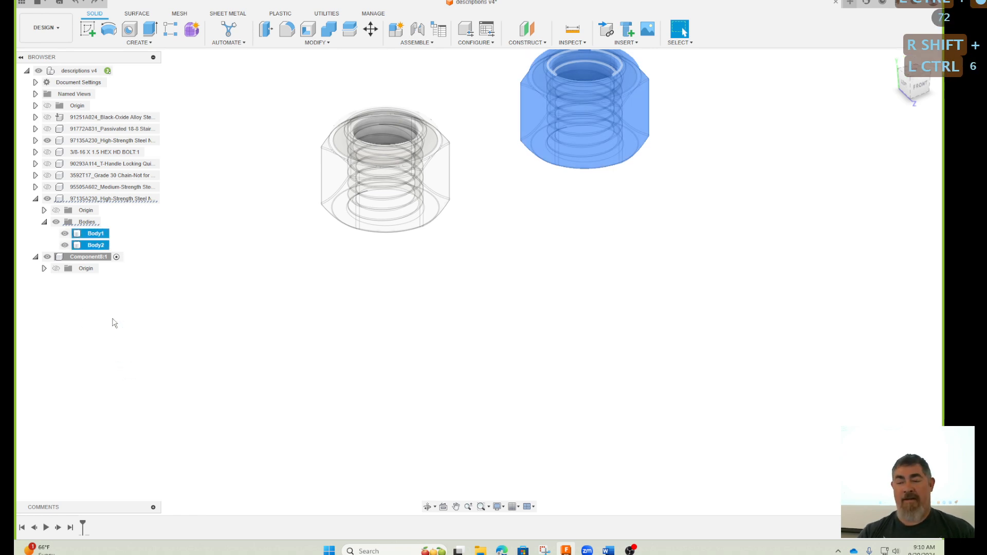
{"action": "left_click_drag", "start_coordinate": [91, 252], "coordinate": [85, 258]}
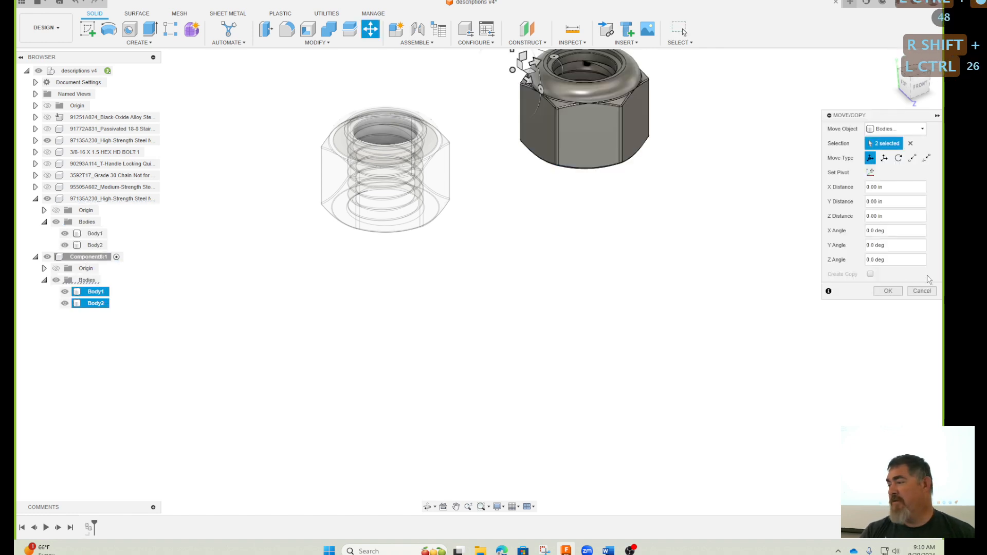
{"action": "left_click", "coordinate": [893, 292], "text": "shift"}
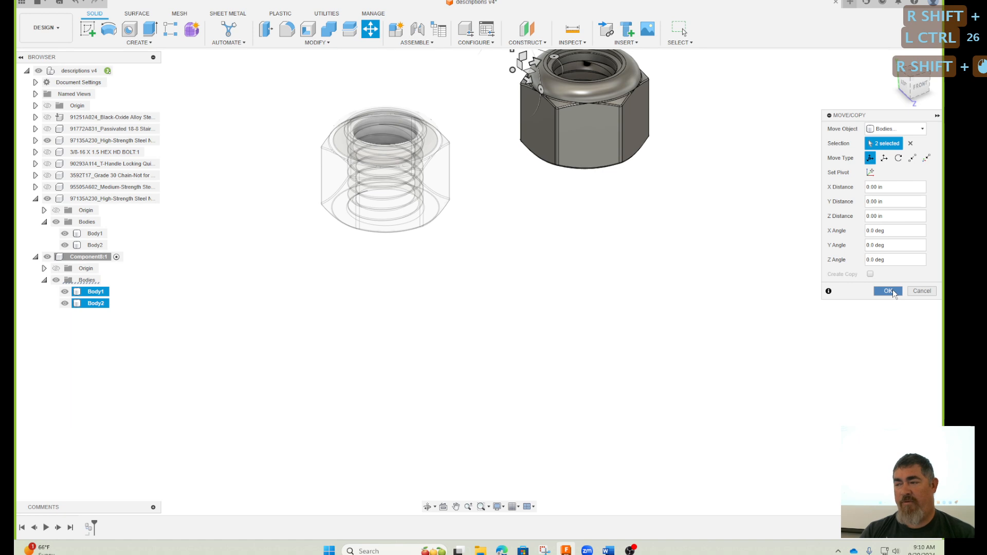
- Undo the body transfer and the new component's creation, and collapse the duplicate locknut's contents
{"action": "key", "text": "ctrl+z"}
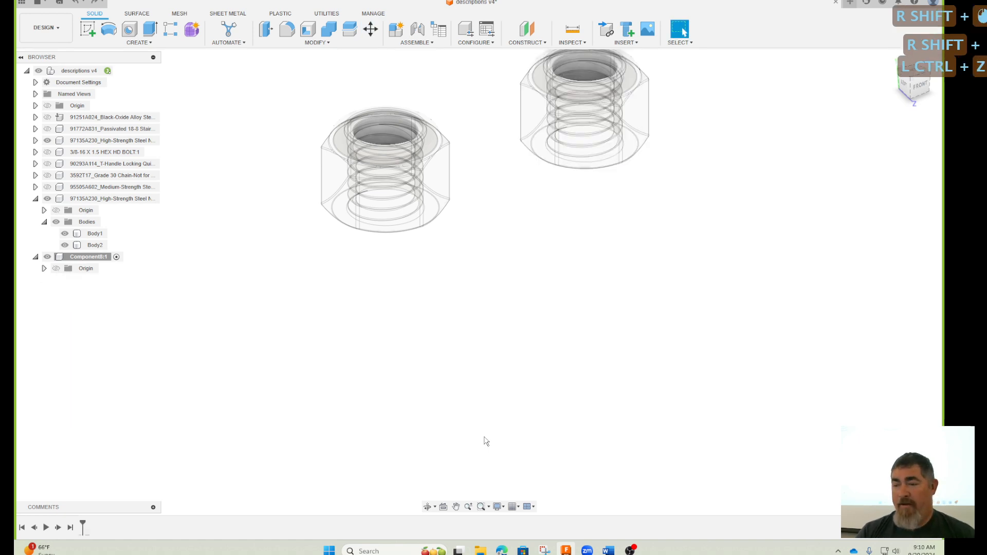
{"action": "key", "text": "ctrl+z"}
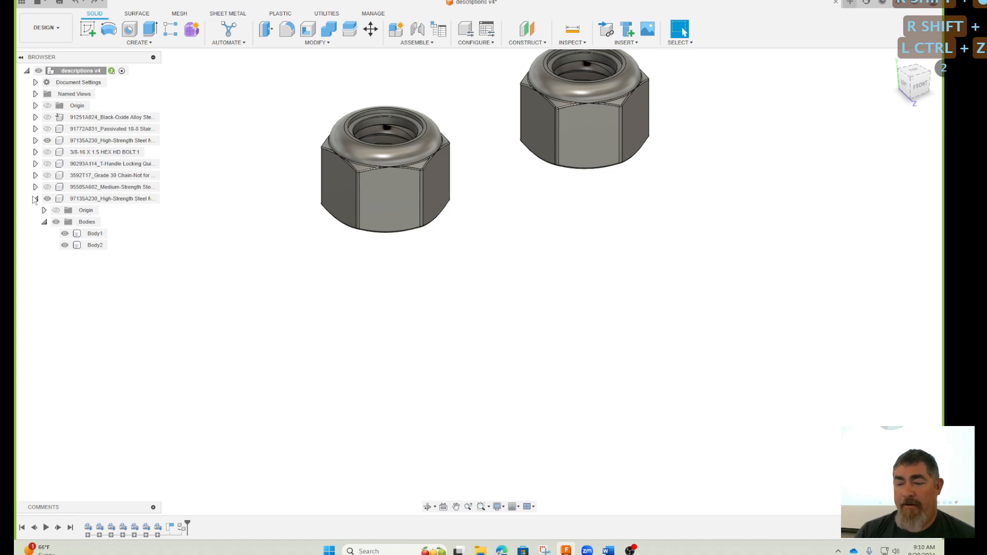
{"action": "left_click", "coordinate": [35, 199], "text": "shift"}
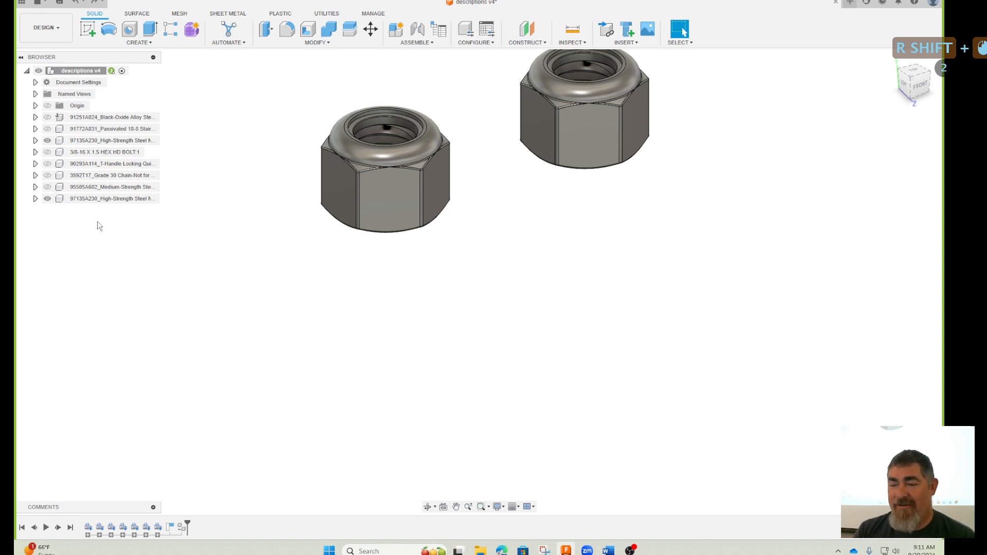
- Copy the duplicate locknut and compare the paste options offered for the empty canvas and the 95505A602 component
{"action": "right_click", "coordinate": [93, 200]}
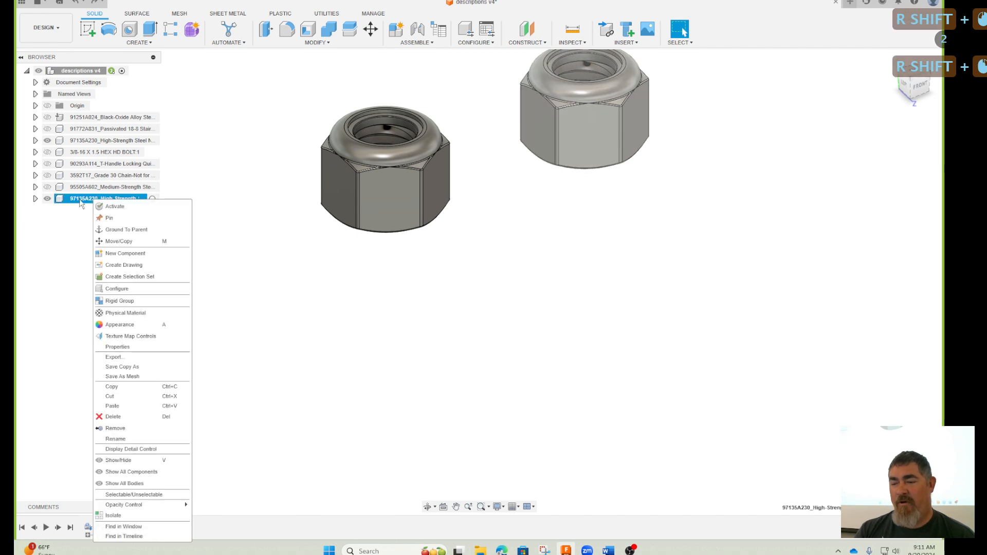
{"action": "left_click", "coordinate": [122, 390]}
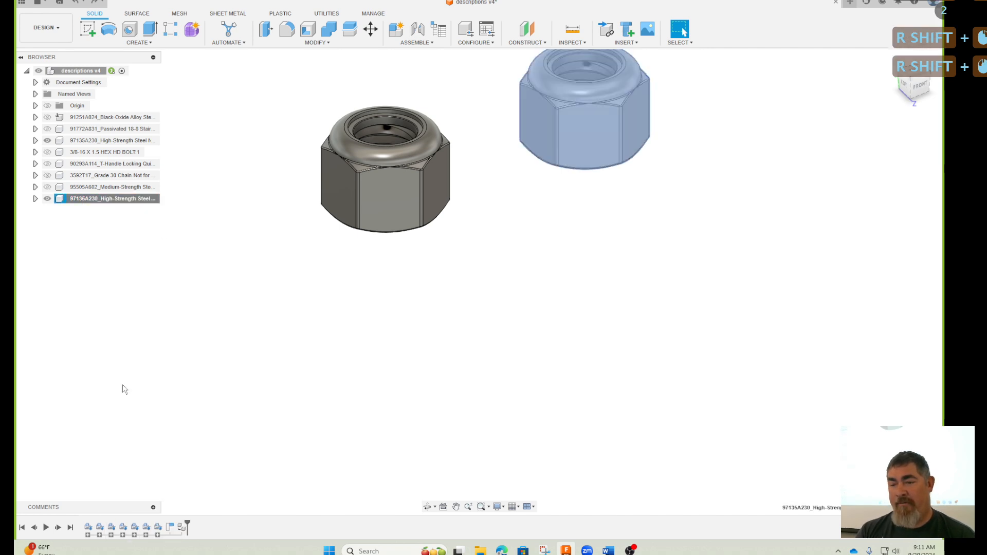
{"action": "left_click", "coordinate": [182, 337]}
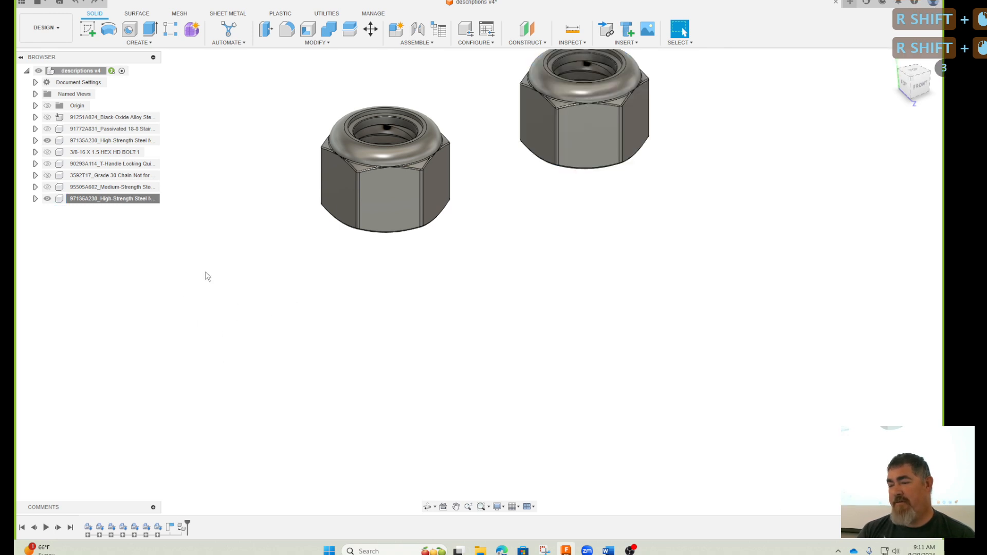
{"action": "right_click", "coordinate": [179, 308]}
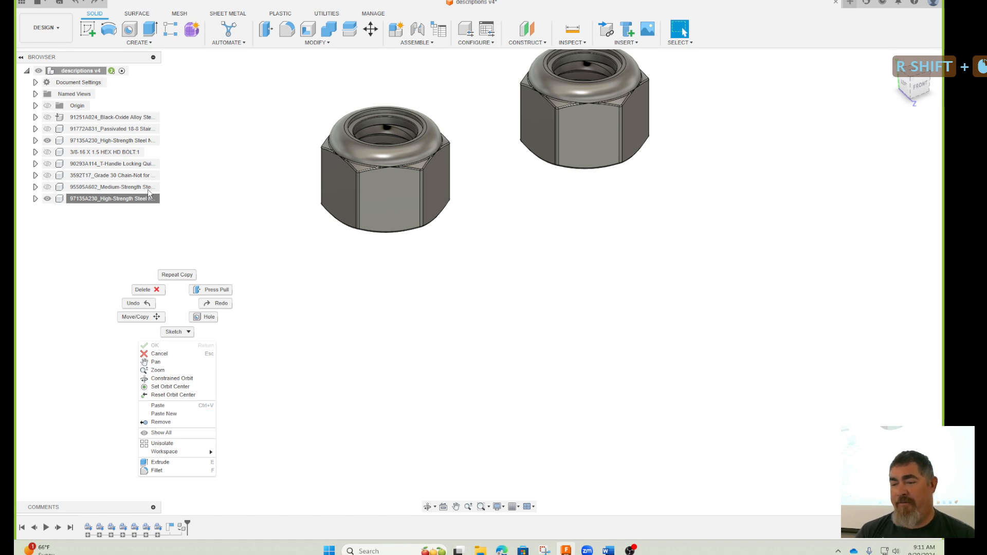
{"action": "right_click", "coordinate": [129, 195], "text": "shift"}
{"action": "right_click", "coordinate": [125, 199], "text": "shift"}
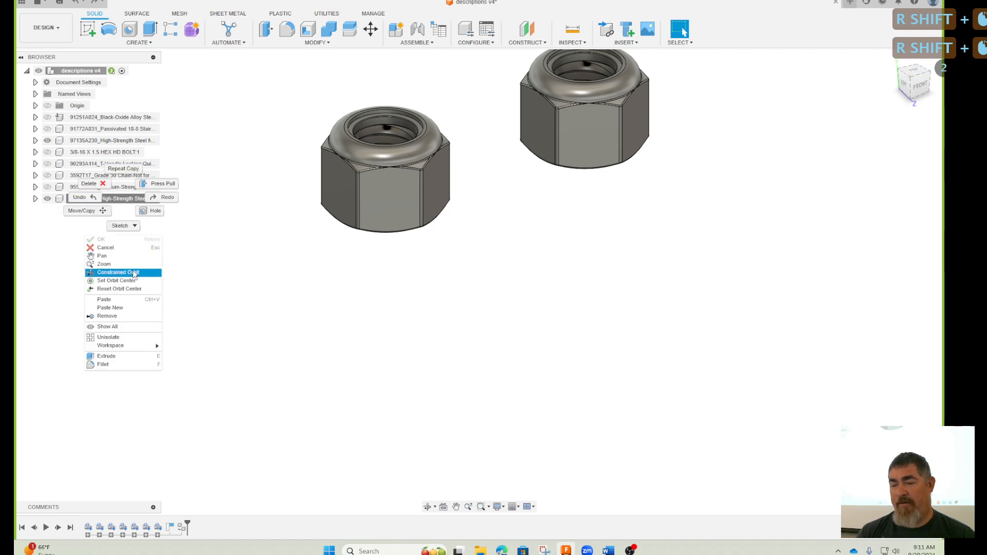
{"action": "left_click", "coordinate": [257, 283], "text": "shift"}
{"action": "left_click", "coordinate": [114, 188]}
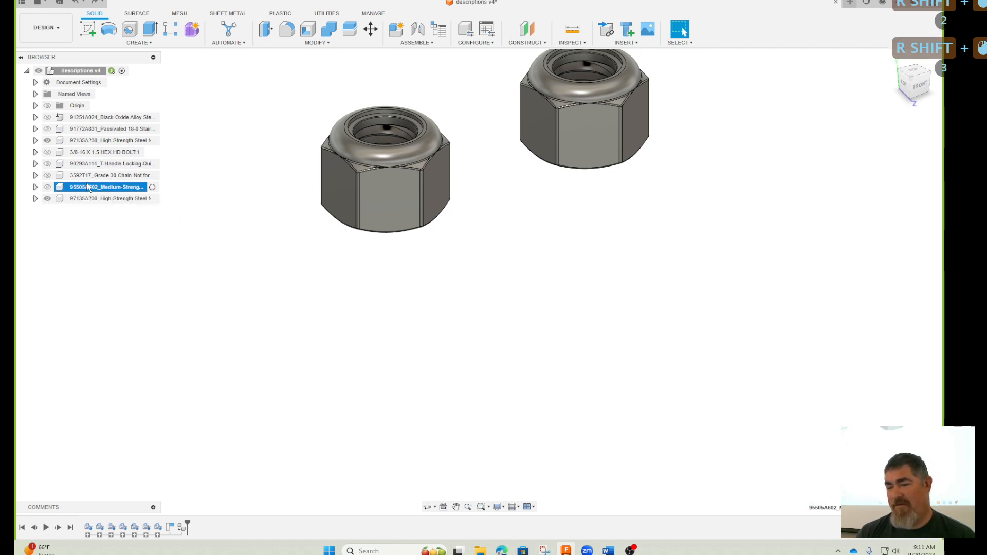
{"action": "right_click", "coordinate": [92, 187], "text": "shift"}
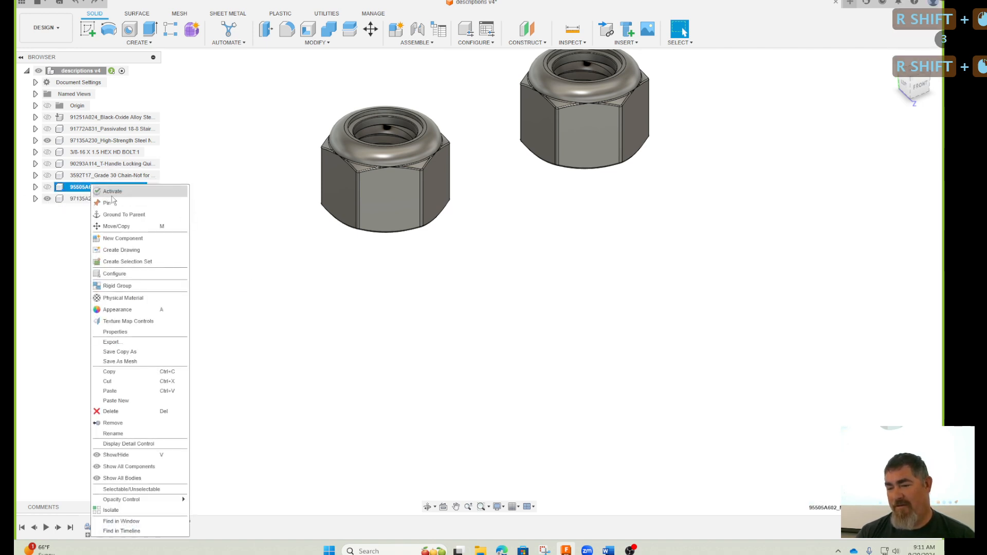
{"action": "left_click", "coordinate": [290, 329], "text": "shift"}
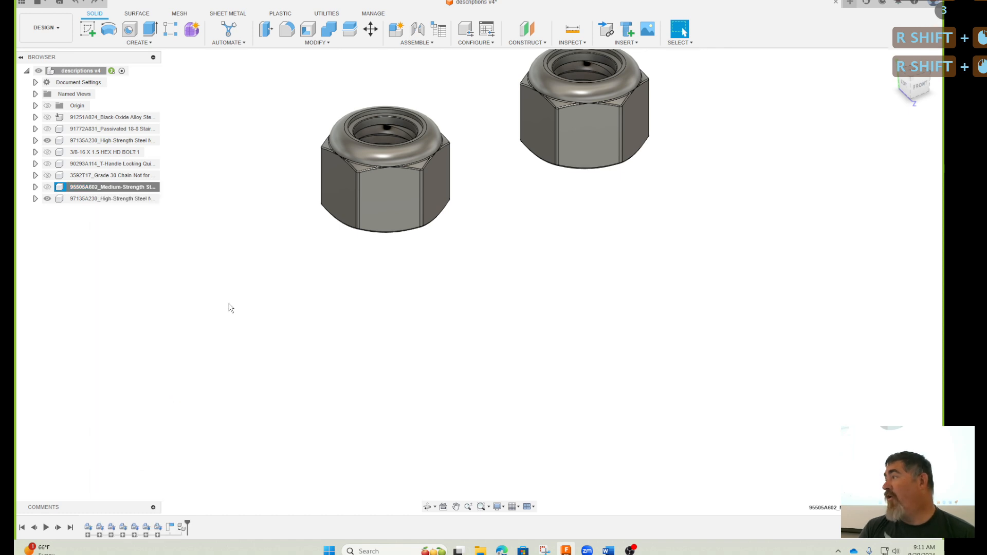
- Copy the duplicate locknut and use Paste New to create an independent locknut component, accepted with no move offset
{"action": "left_click", "coordinate": [100, 200], "text": "shift"}
{"action": "right_click", "coordinate": [99, 201], "text": "shift"}
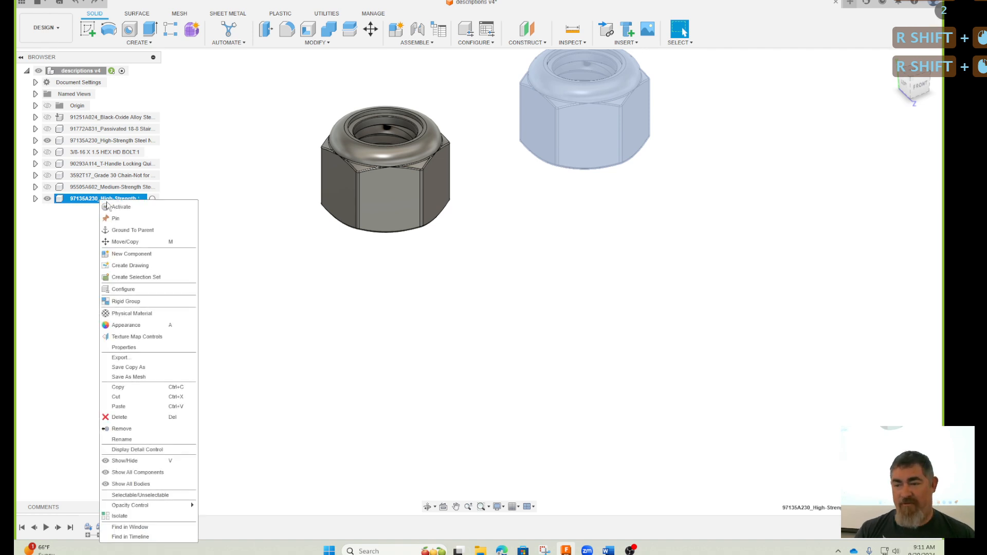
{"action": "left_click", "coordinate": [128, 390], "text": "shift"}
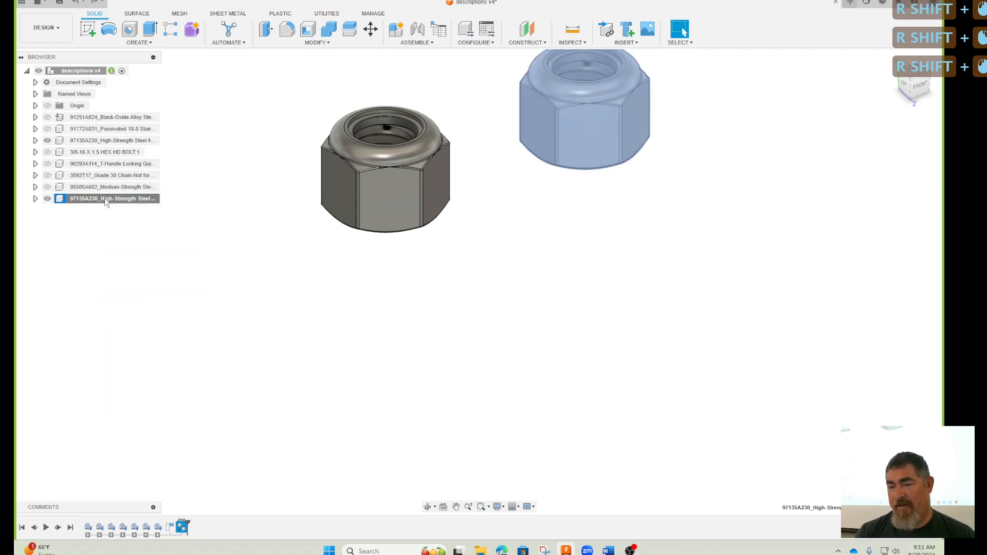
{"action": "right_click", "coordinate": [103, 199], "text": "shift"}
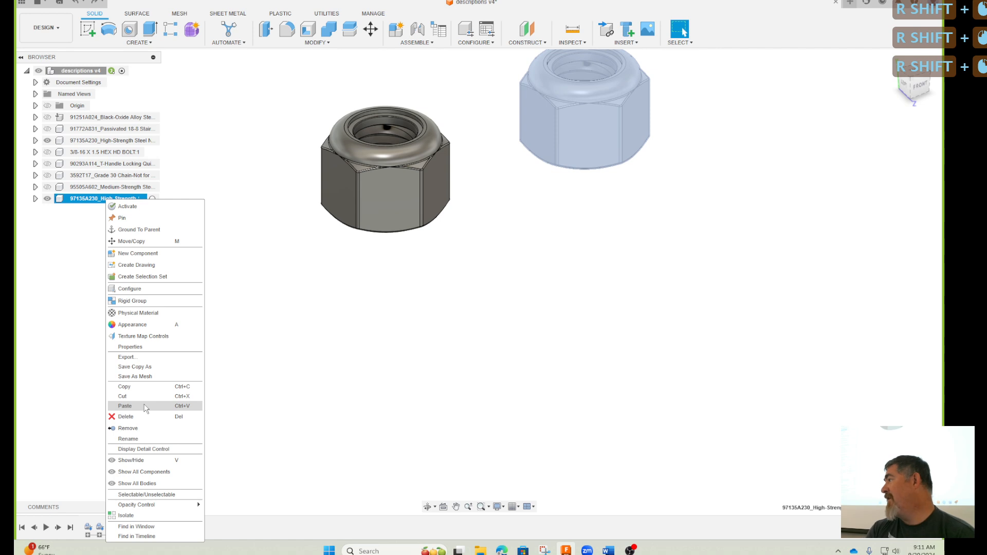
{"action": "left_click", "coordinate": [239, 357], "text": "shift"}
{"action": "left_click", "coordinate": [269, 360], "text": "shift"}
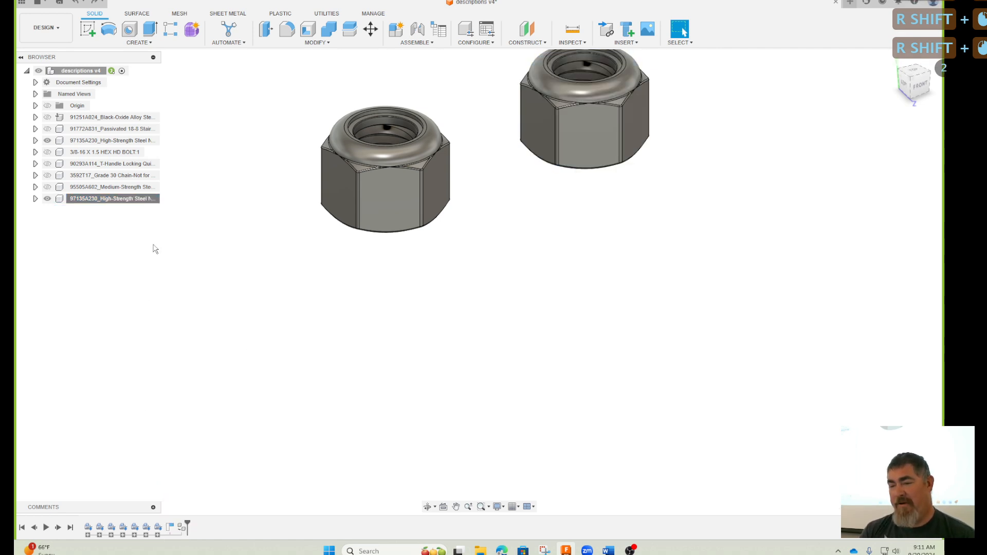
{"action": "right_click", "coordinate": [153, 245], "text": "shift"}
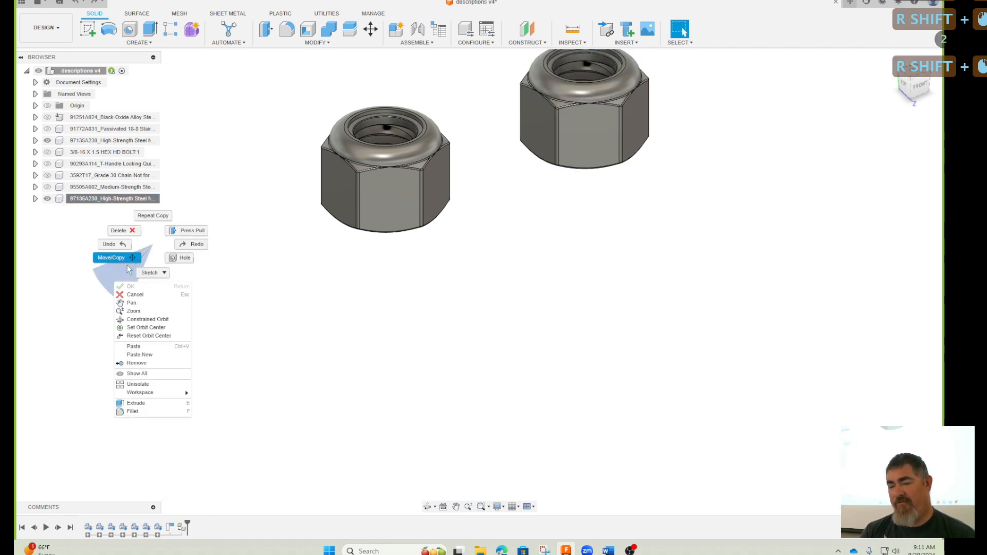
{"action": "left_click", "coordinate": [149, 356]}
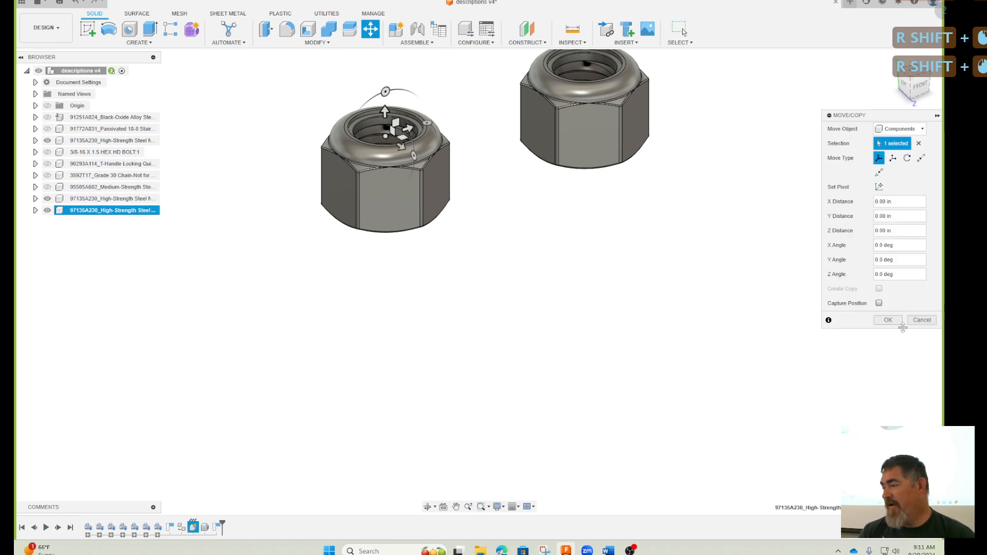
{"action": "left_click", "coordinate": [899, 325]}
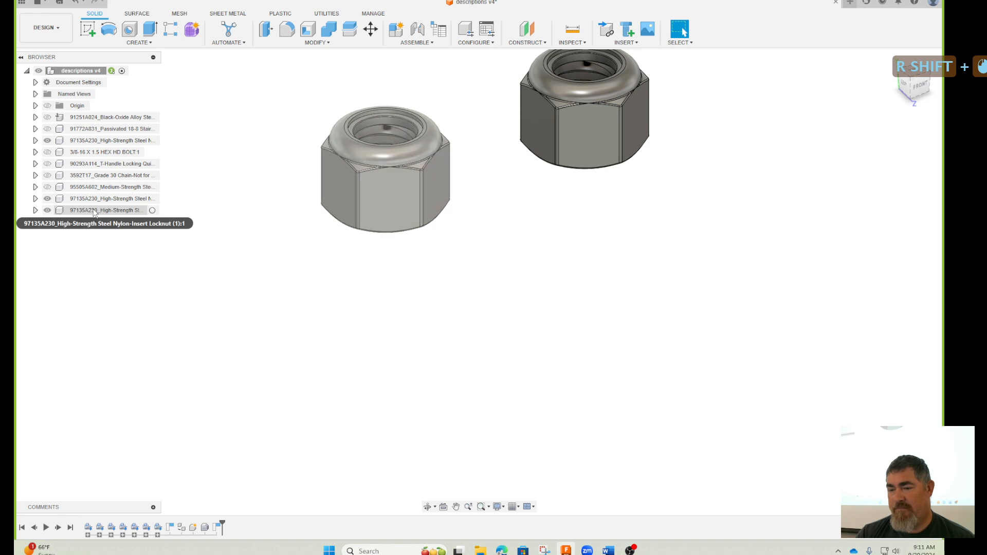
- Move the independent locknut copy clear of the original, in front of the other two nuts, and check the duplicate's selection highlight
{"action": "left_click", "coordinate": [134, 210], "text": "shift"}
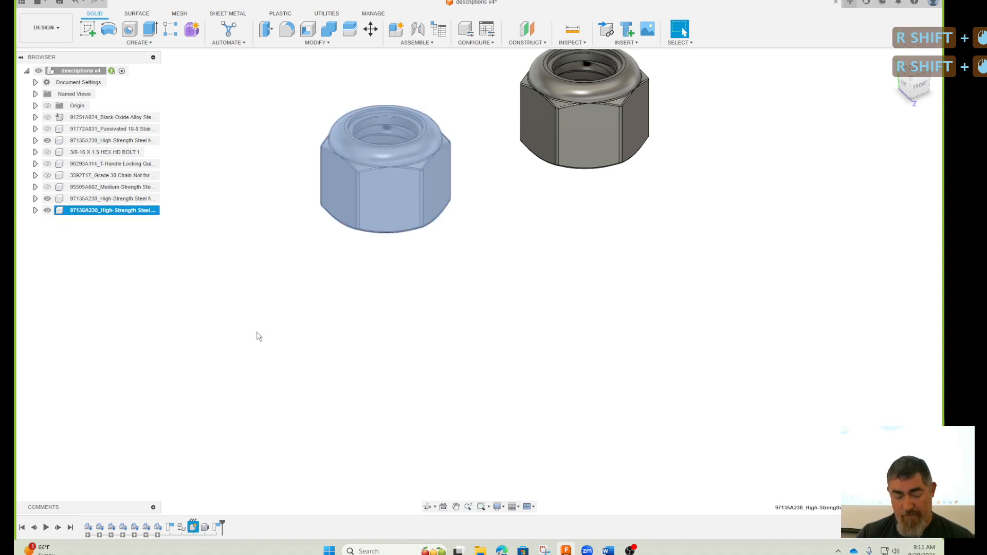
{"action": "key", "text": "shift+m"}
{"action": "left_click_drag", "start_coordinate": [398, 144], "coordinate": [533, 236]}
{"action": "left_click", "coordinate": [887, 320]}
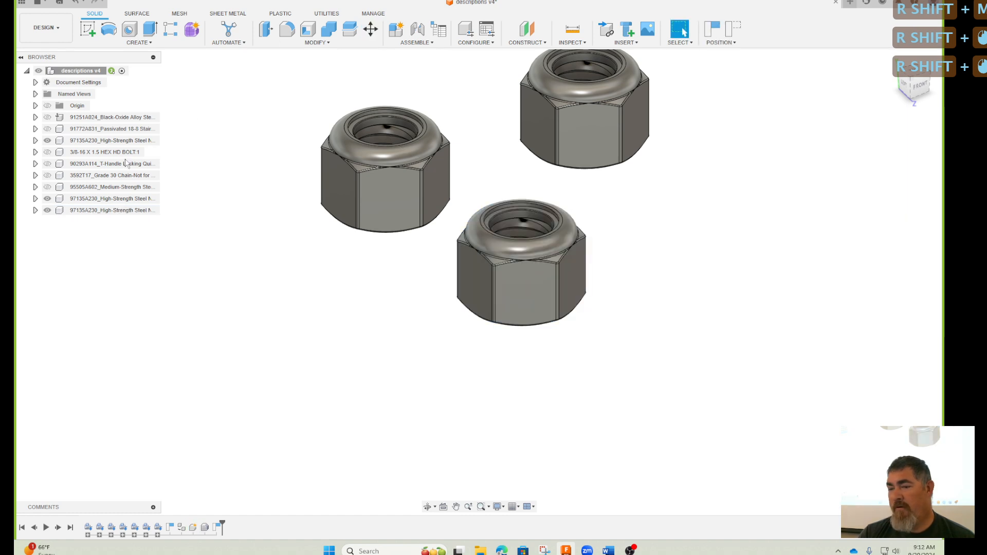
{"action": "left_click", "coordinate": [81, 209]}
{"action": "left_click", "coordinate": [92, 200]}
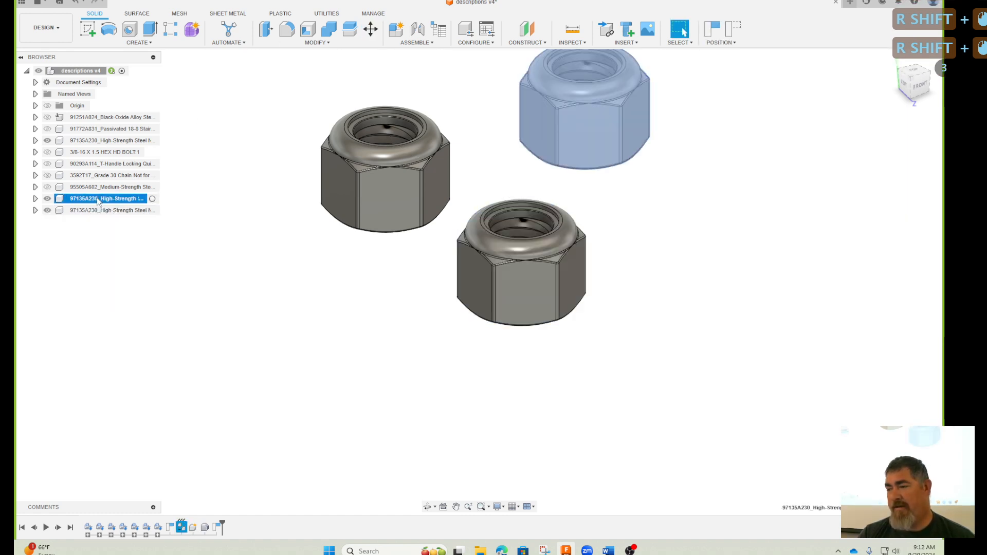
{"action": "left_click", "coordinate": [252, 122]}
- Capture the moved position and preview a 0.15 in hole on the independent copy's front face and on the original locknut's, then cancel
{"action": "left_click", "coordinate": [128, 29], "text": "shift"}
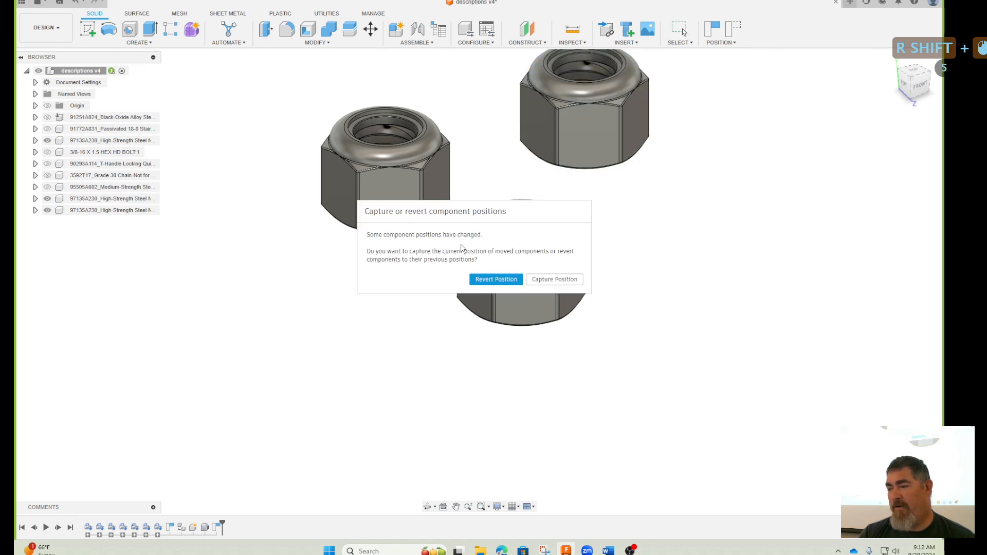
{"action": "left_click", "coordinate": [555, 279], "text": "shift"}
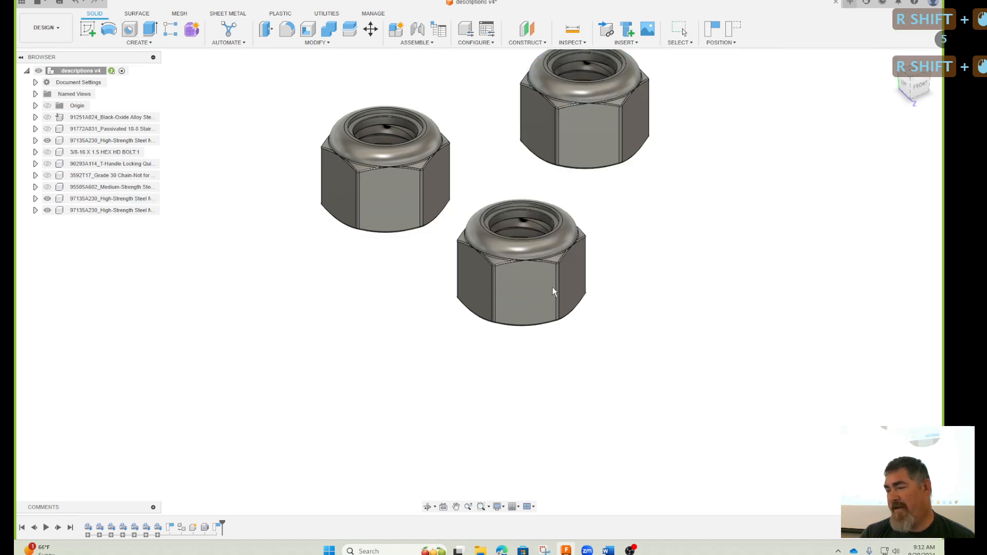
{"action": "left_click", "coordinate": [525, 285], "text": "shift"}
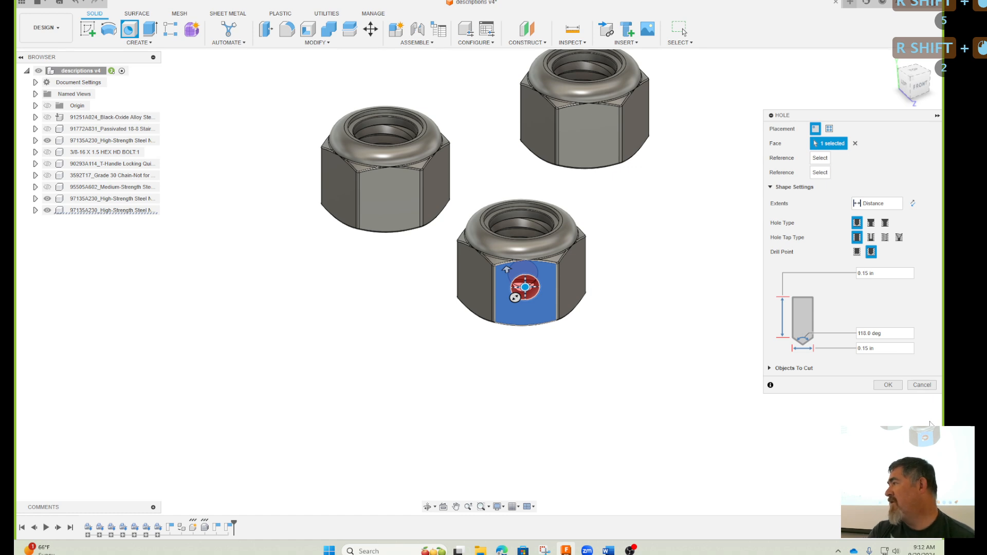
{"action": "left_click", "coordinate": [855, 143], "text": "shift"}
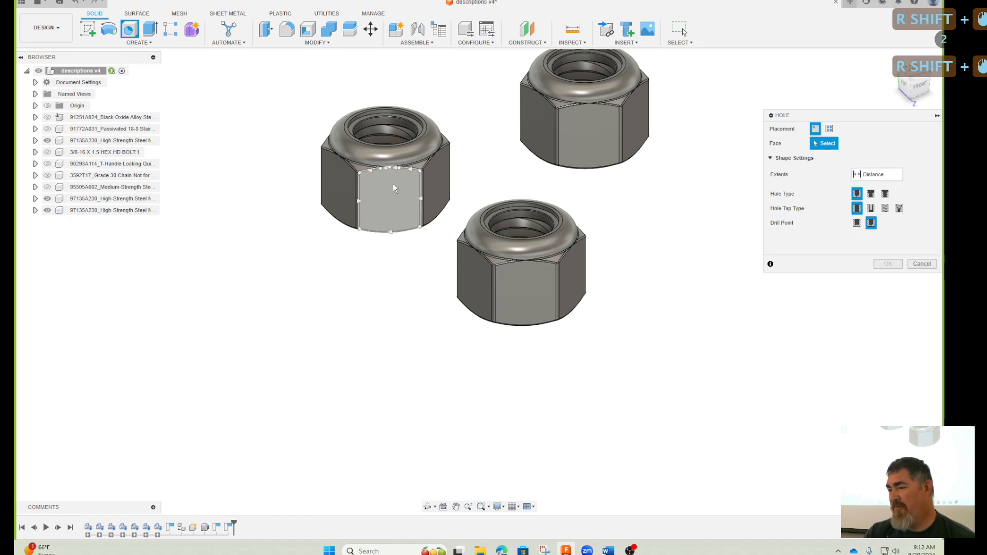
{"action": "left_click", "coordinate": [393, 189], "text": "shift"}
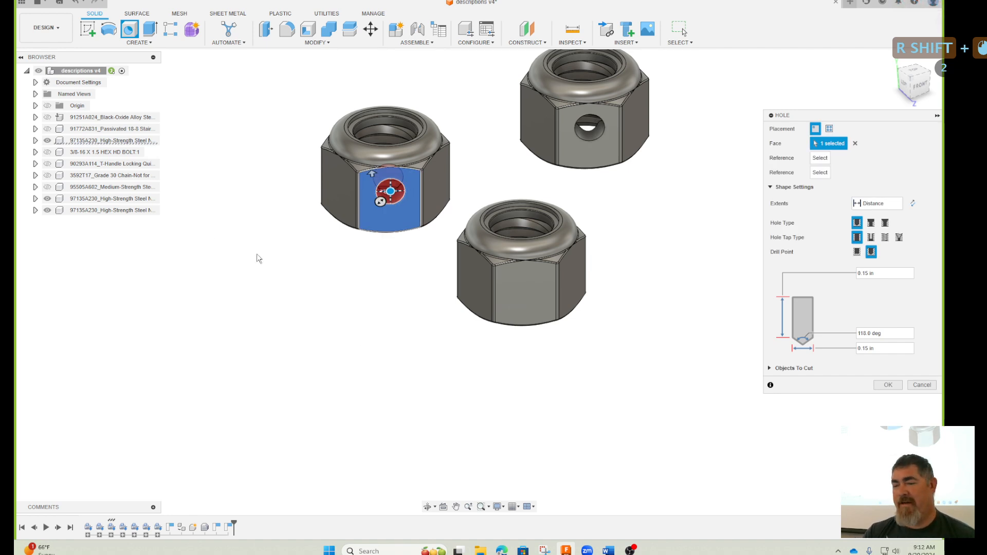
{"action": "key", "text": "Escape"}
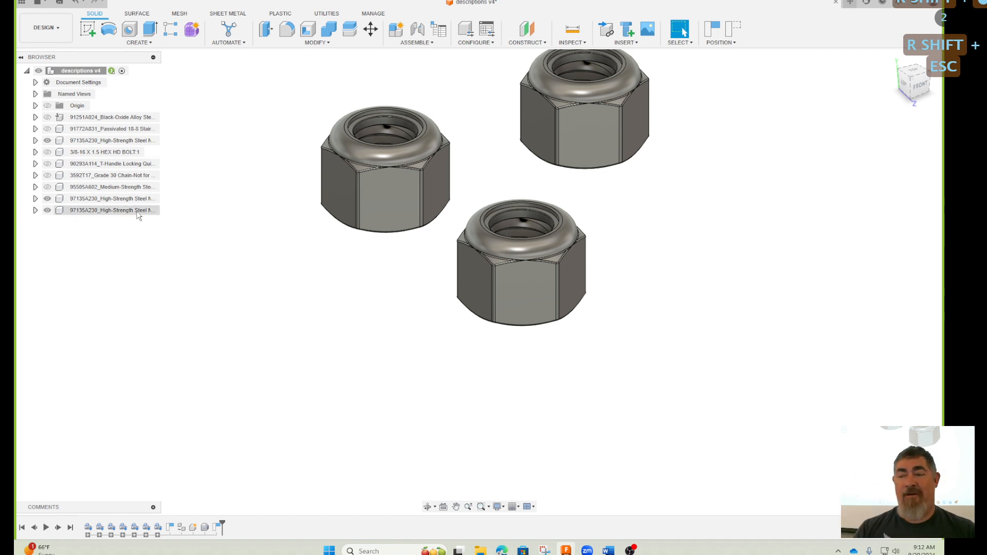
- Use Paste New to create a second independent locknut component in place, with no move offset
{"action": "right_click", "coordinate": [147, 273], "text": "shift"}
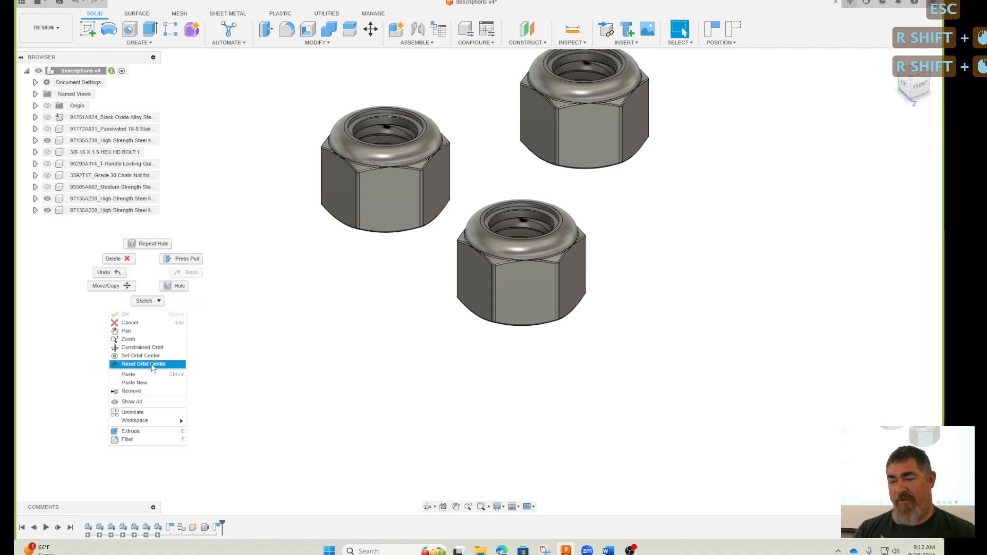
{"action": "left_click", "coordinate": [145, 384], "text": "shift"}
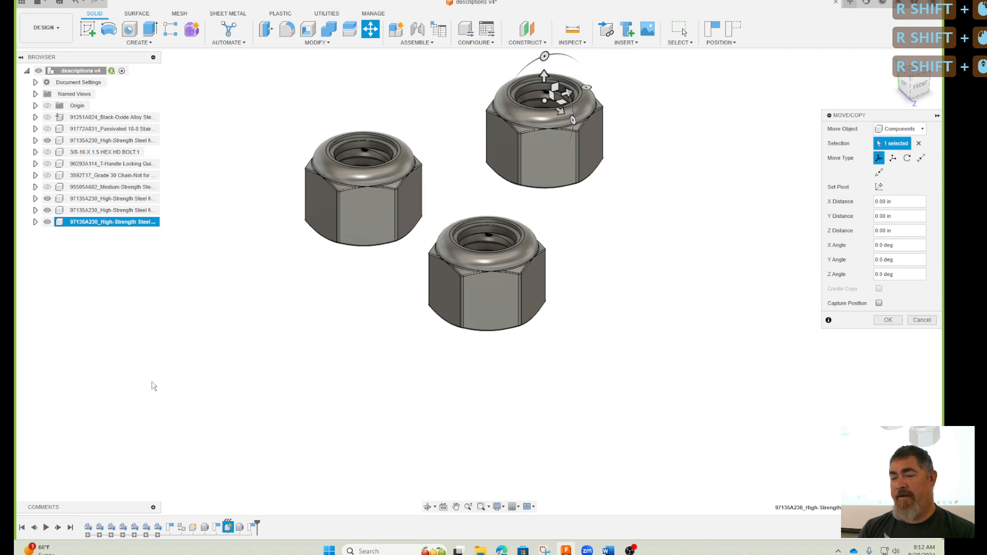
{"action": "left_click", "coordinate": [889, 322]}
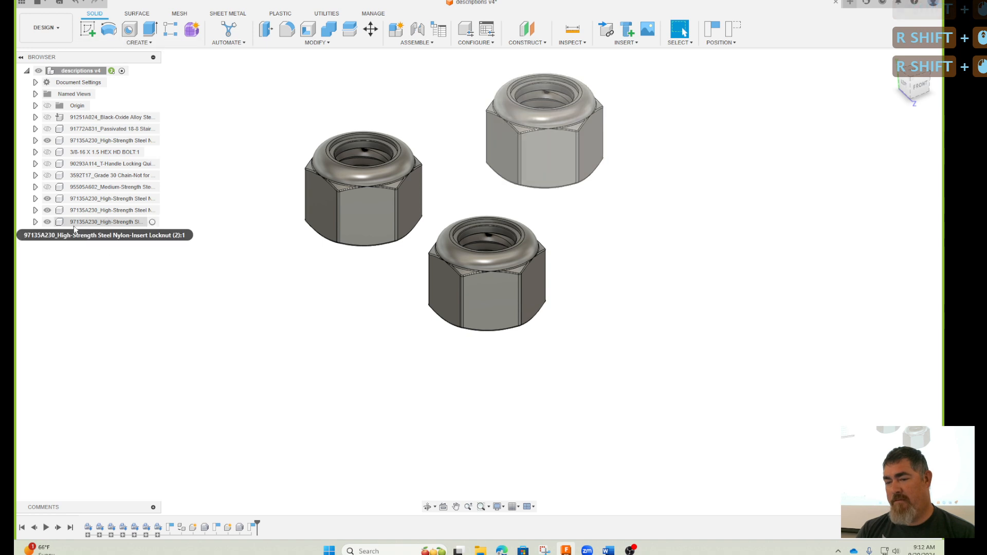
- Move the second independent locknut copy 0.75 in along Z, away from the nut it overlaps
{"action": "left_click", "coordinate": [105, 222]}
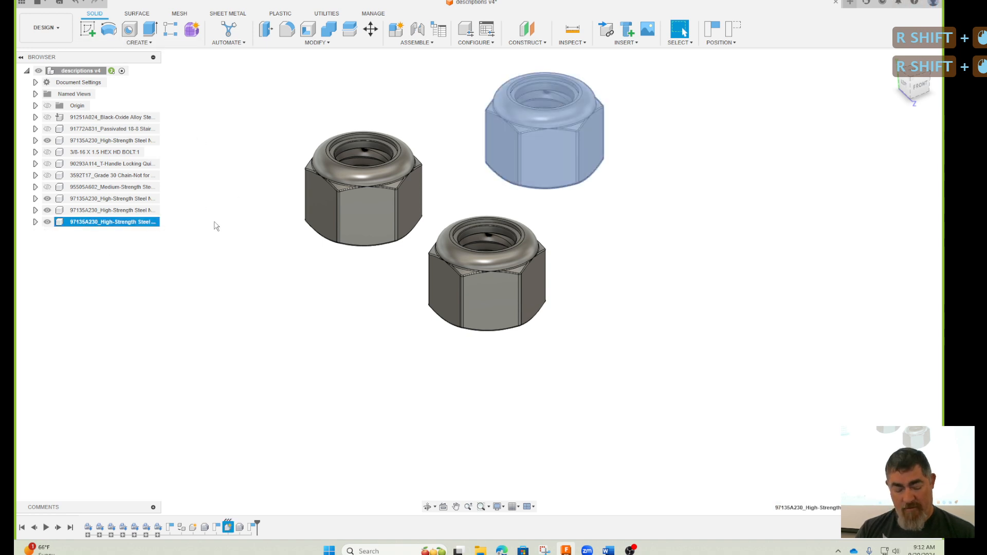
{"action": "key", "text": "m"}
{"action": "left_click_drag", "start_coordinate": [562, 112], "coordinate": [624, 184]}
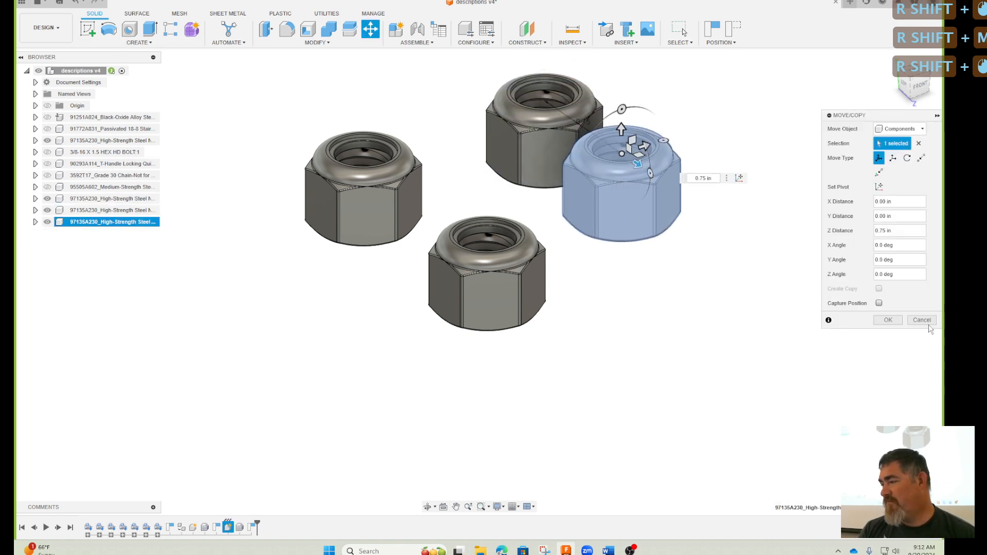
{"action": "left_click", "coordinate": [890, 321]}
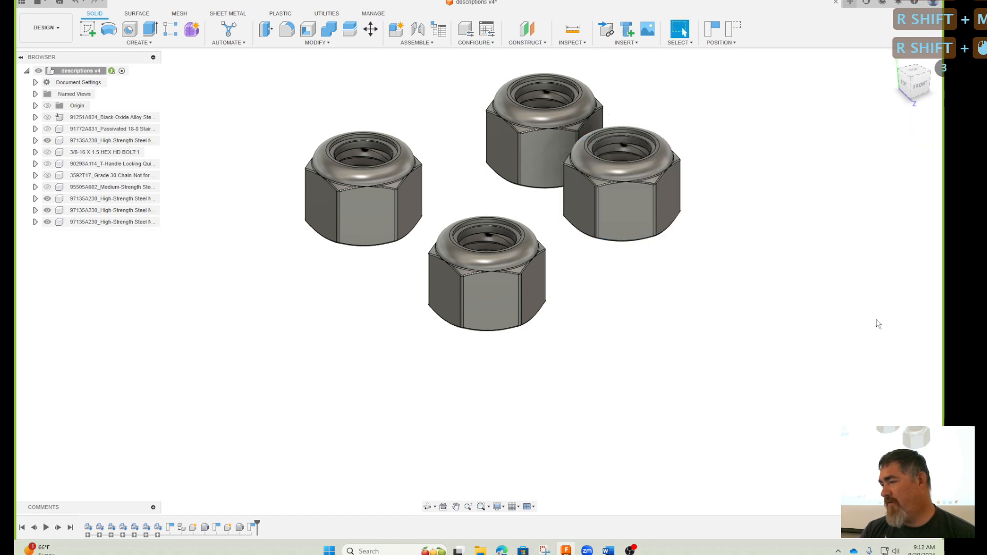
- Capture the moved position, preview a 0.15 in hole on the second independent copy's front face, and cancel the hole
{"action": "left_click", "coordinate": [131, 32]}
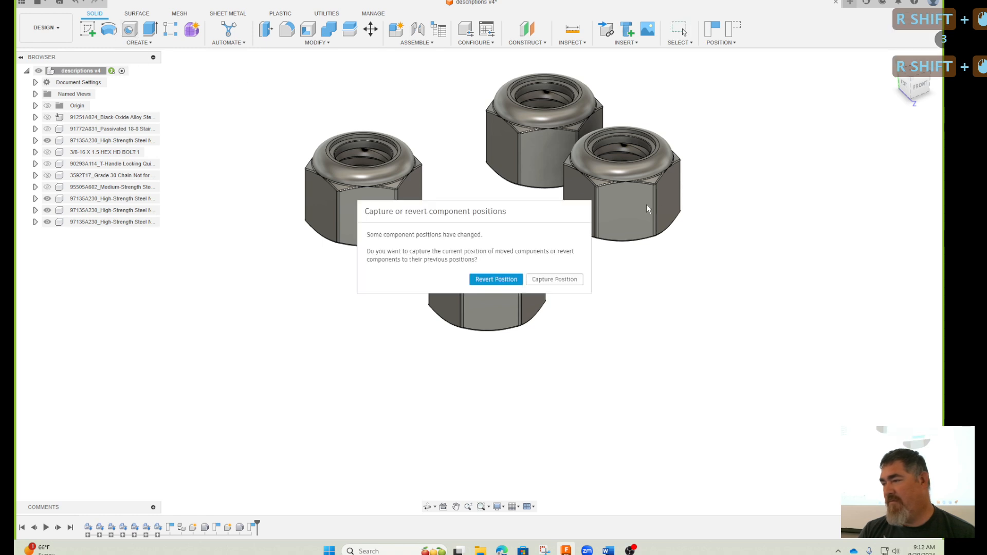
{"action": "left_click", "coordinate": [554, 279]}
{"action": "left_click", "coordinate": [623, 216]}
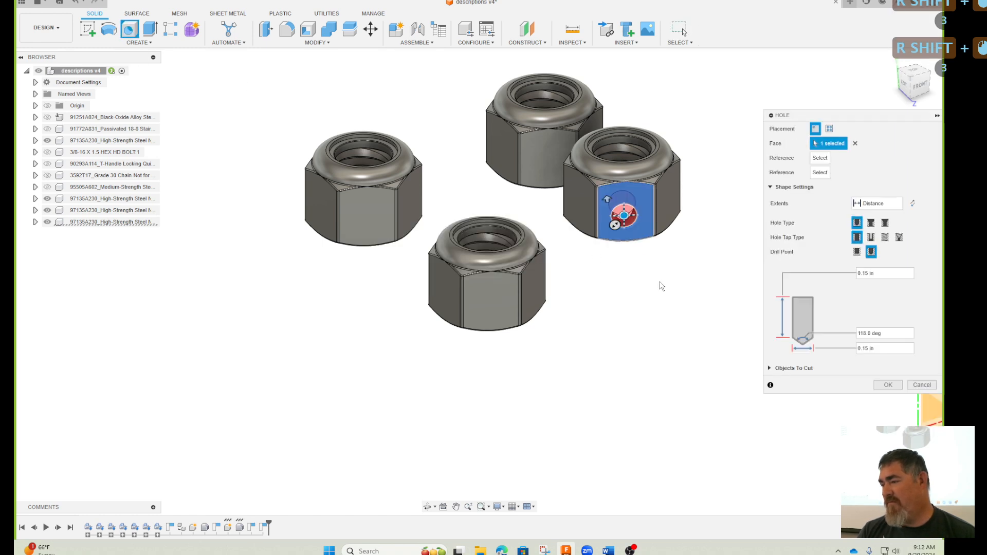
{"action": "key", "text": "shift+Escape"}
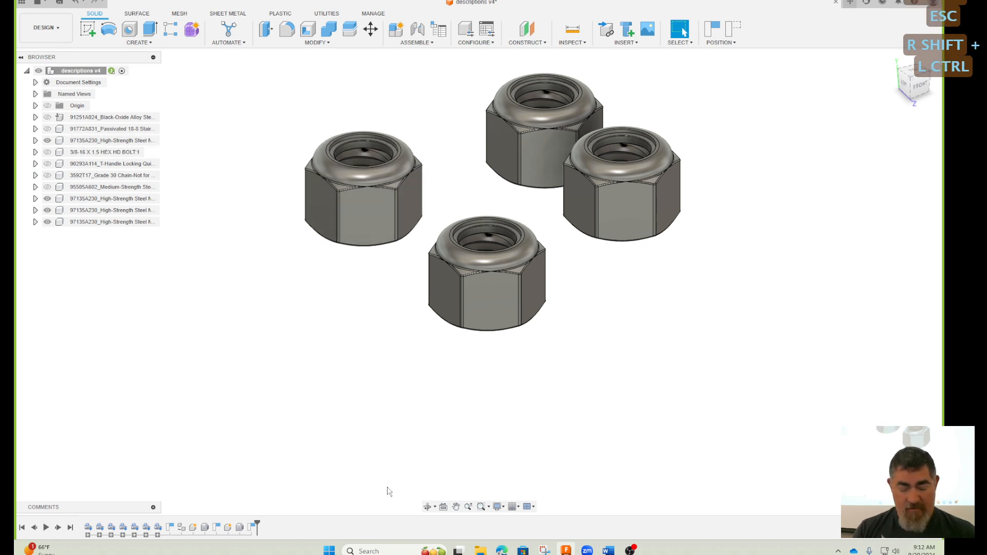
- Undo the moves and both Paste New operations to remove the two independent locknut copies
{"action": "key", "text": "ctrl+z"}
{"action": "key", "text": "ctrl+z"}
{"action": "key", "text": "ctrl+z"}
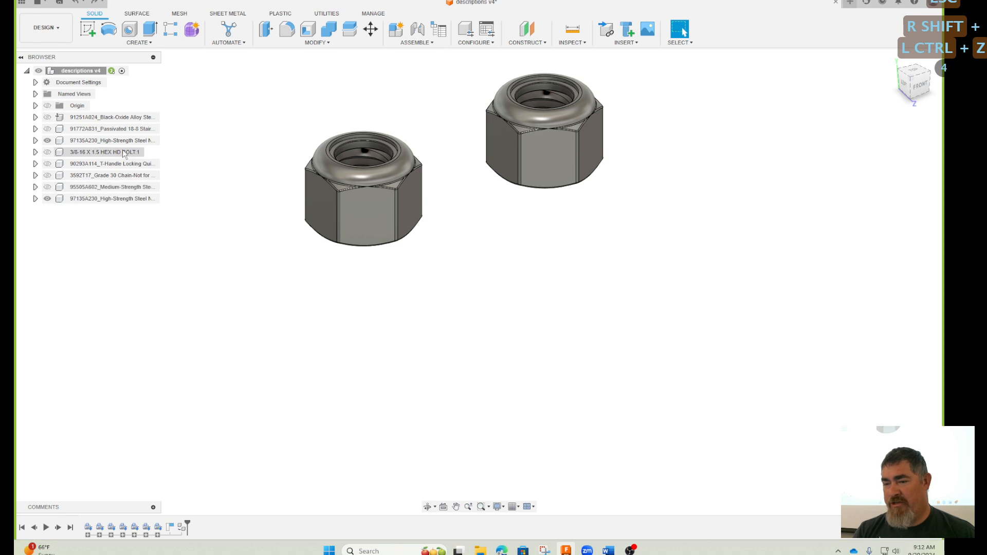
- Rename the first high-strength steel locknut component as "nut"
{"action": "left_click", "coordinate": [113, 141]}
{"action": "left_click", "coordinate": [112, 141]}
{"action": "type", "text": "nur"}
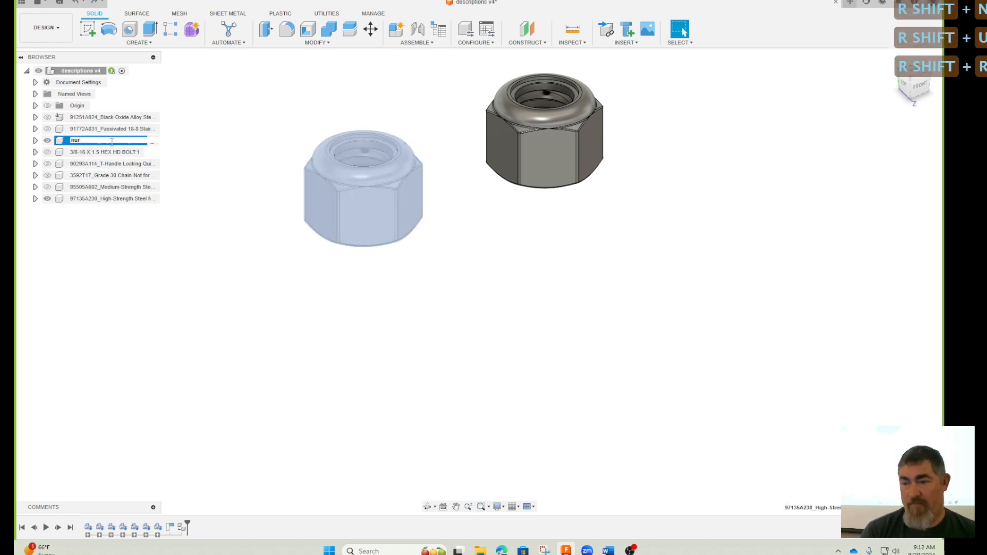
{"action": "key", "text": "BackSpace"}
{"action": "type", "text": "t"}
{"action": "key", "text": "Return"}
{"action": "left_click", "coordinate": [205, 346]}
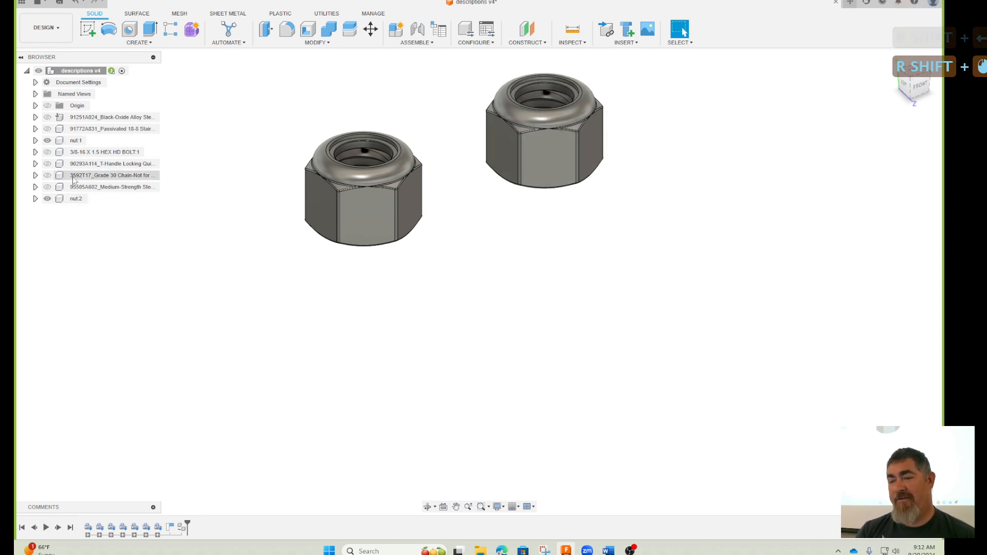
- Copy and paste the second nut instance as a linked copy, moved 1.15 in along Z
{"action": "left_click", "coordinate": [74, 201], "text": "shift"}
{"action": "key", "text": "ctrl+c"}
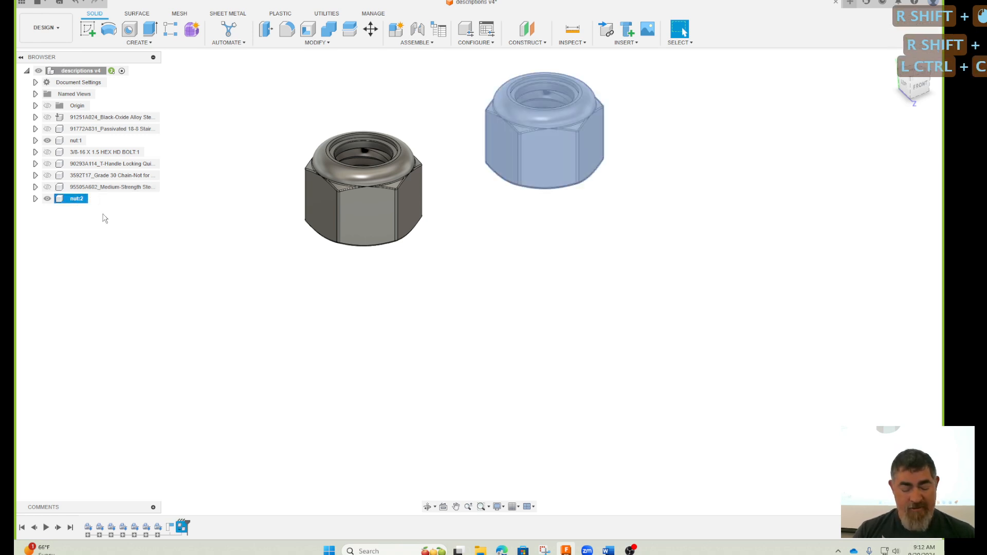
{"action": "key", "text": "ctrl+v"}
{"action": "left_click_drag", "start_coordinate": [558, 113], "coordinate": [846, 327]}
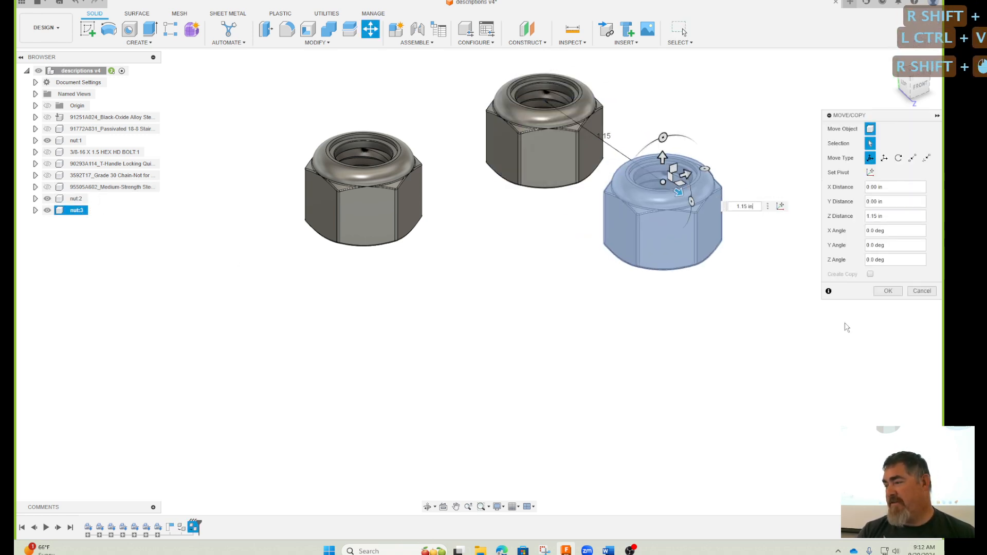
{"action": "left_click", "coordinate": [889, 293]}
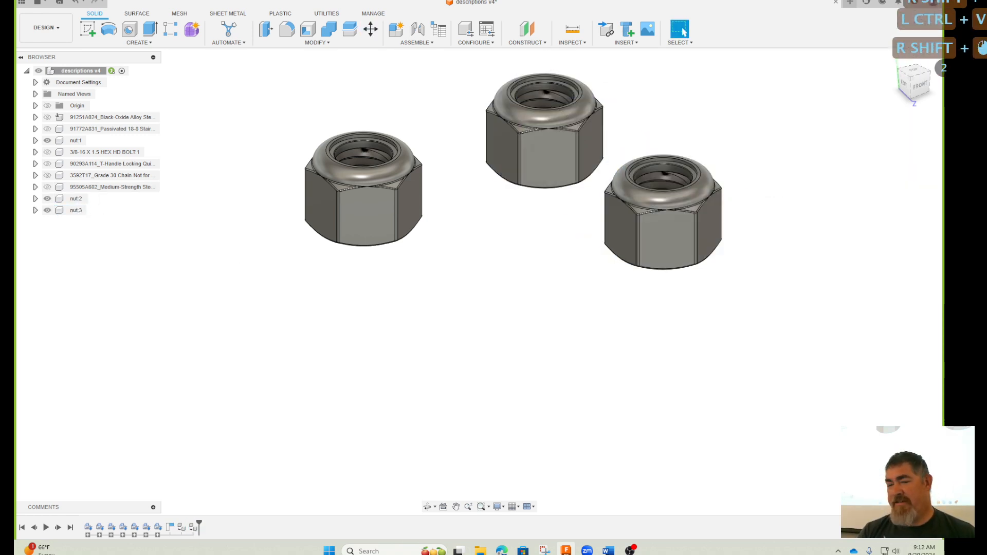
- Copy the third nut instance and use Paste New to create an independent nut in place, with no move offset
{"action": "right_click", "coordinate": [73, 210], "text": "shift"}
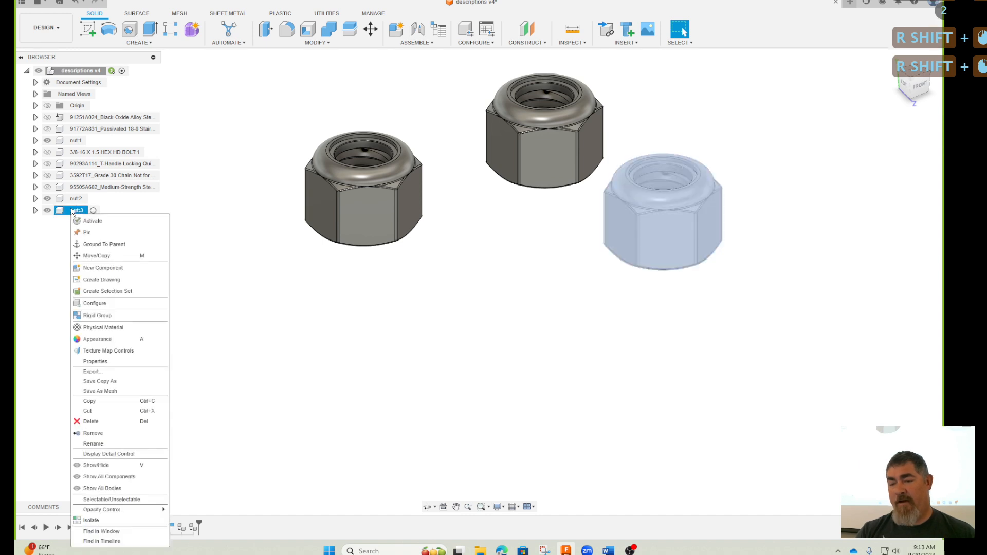
{"action": "left_click", "coordinate": [101, 401], "text": "shift"}
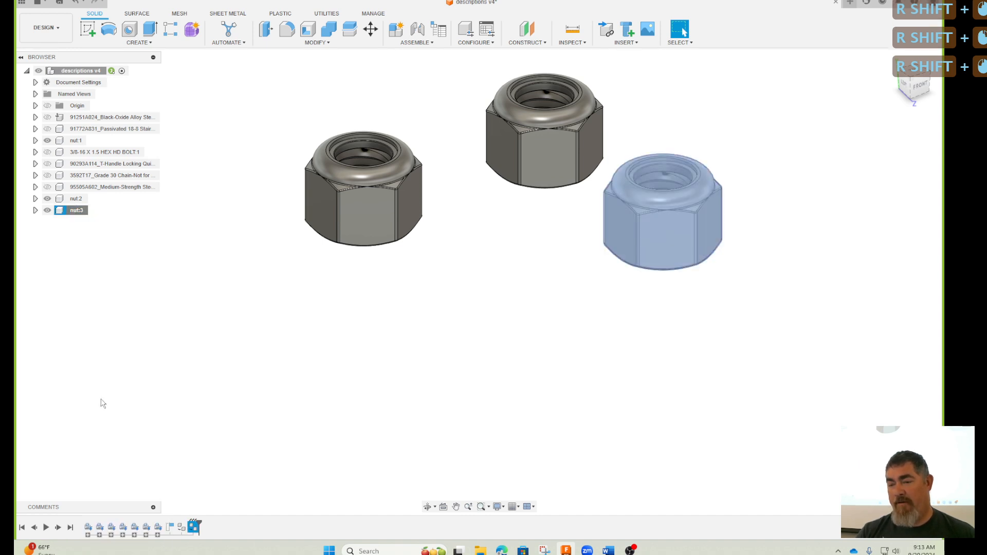
{"action": "left_click", "coordinate": [124, 295], "text": "shift"}
{"action": "right_click", "coordinate": [124, 295], "text": "shift"}
{"action": "left_click", "coordinate": [121, 406], "text": "shift"}
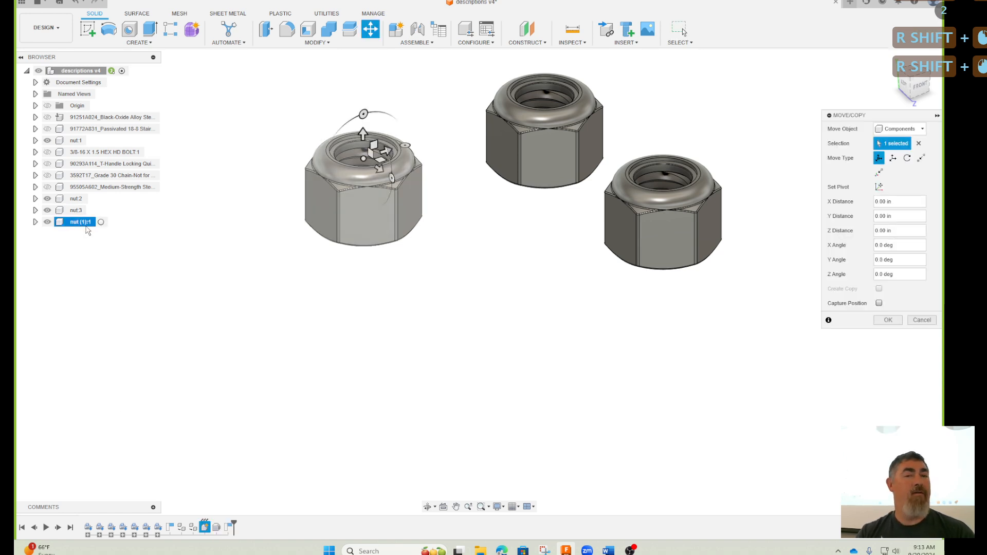
{"action": "left_click", "coordinate": [888, 319]}
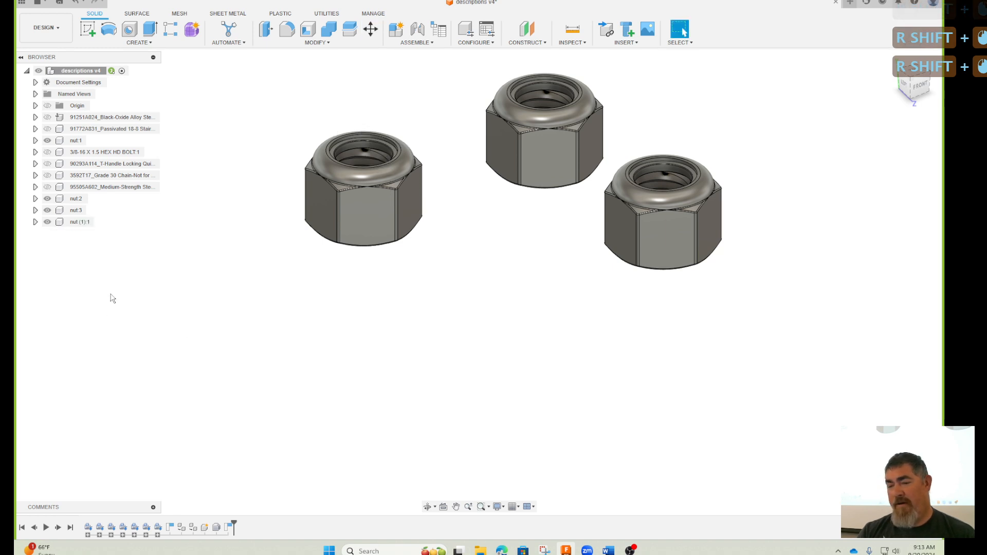
- Use Paste New again to add a second independent nut at the same location, with no move offset
{"action": "right_click", "coordinate": [112, 298], "text": "shift"}
{"action": "left_click", "coordinate": [114, 409], "text": "shift"}
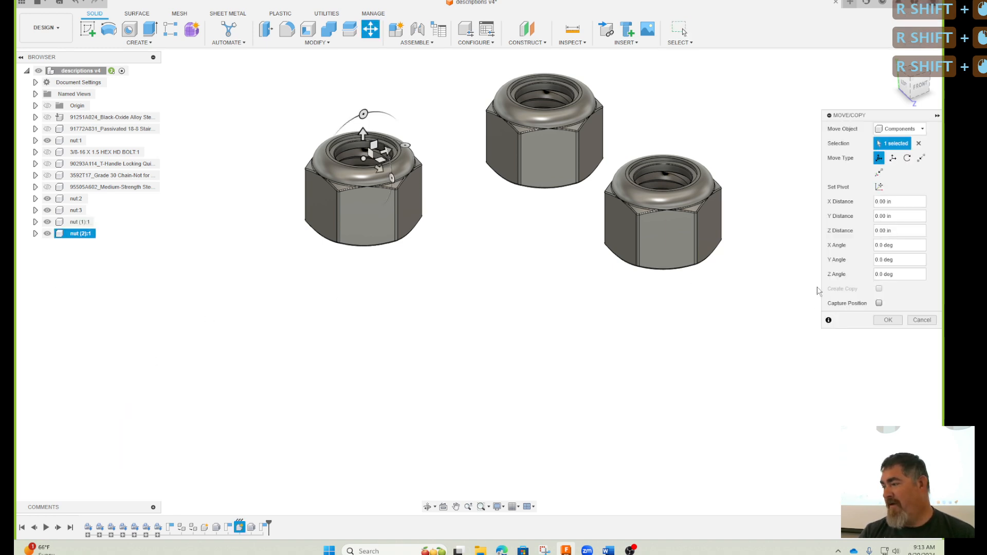
{"action": "left_click", "coordinate": [888, 320]}
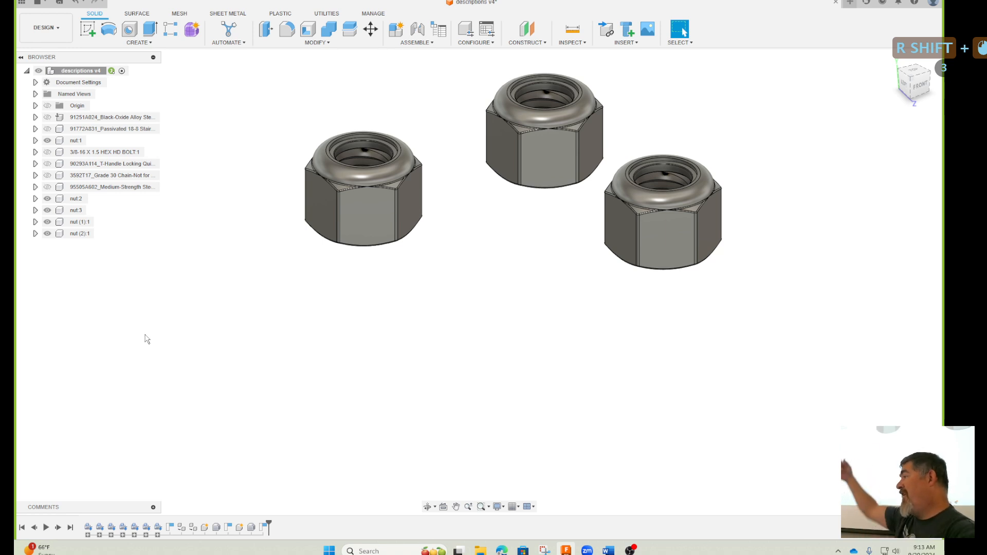
- Pull an independent nut copy partly off the overlapping original nut, and revert its position
{"action": "left_click", "coordinate": [77, 222], "text": "shift"}
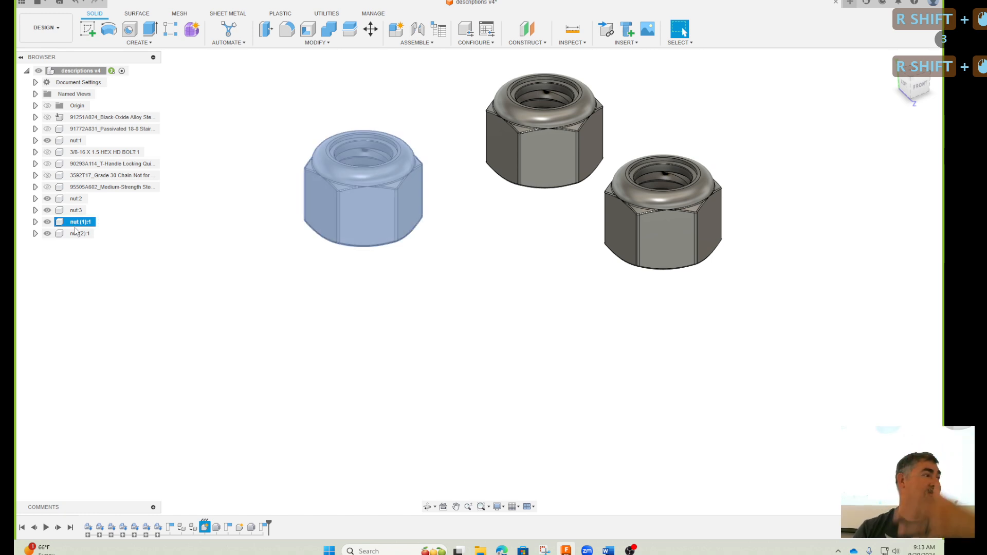
{"action": "left_click_drag", "start_coordinate": [349, 219], "coordinate": [388, 227]}
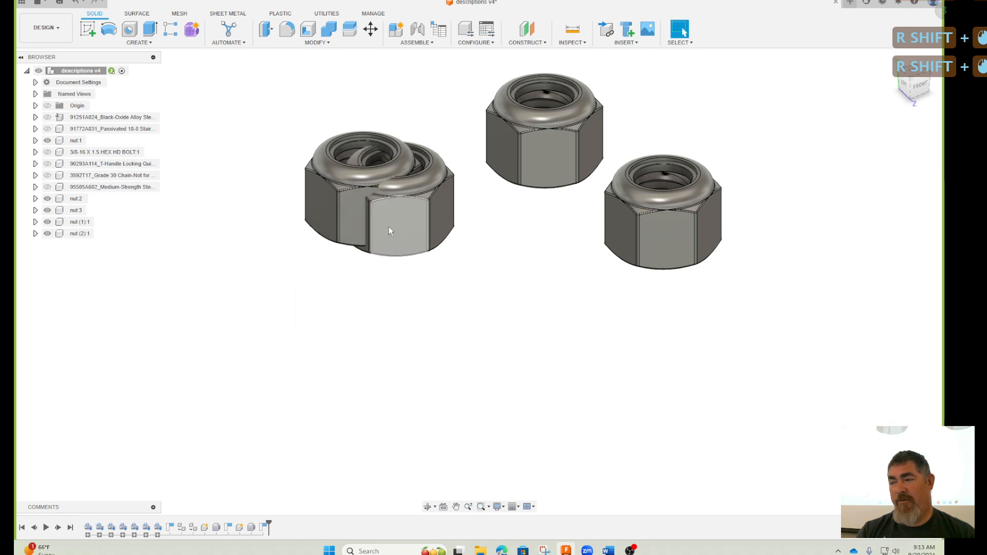
{"action": "left_click", "coordinate": [732, 25]}
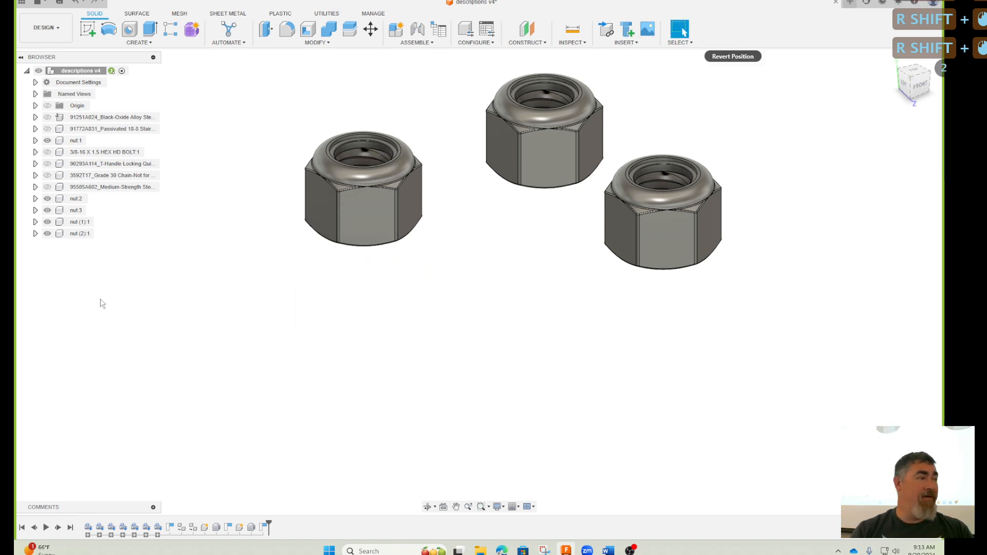
- Hide the three linked nut instances and show the 91772A831 passivated 18-8 stainless screw
{"action": "left_click", "coordinate": [47, 199]}
{"action": "left_click", "coordinate": [47, 210]}
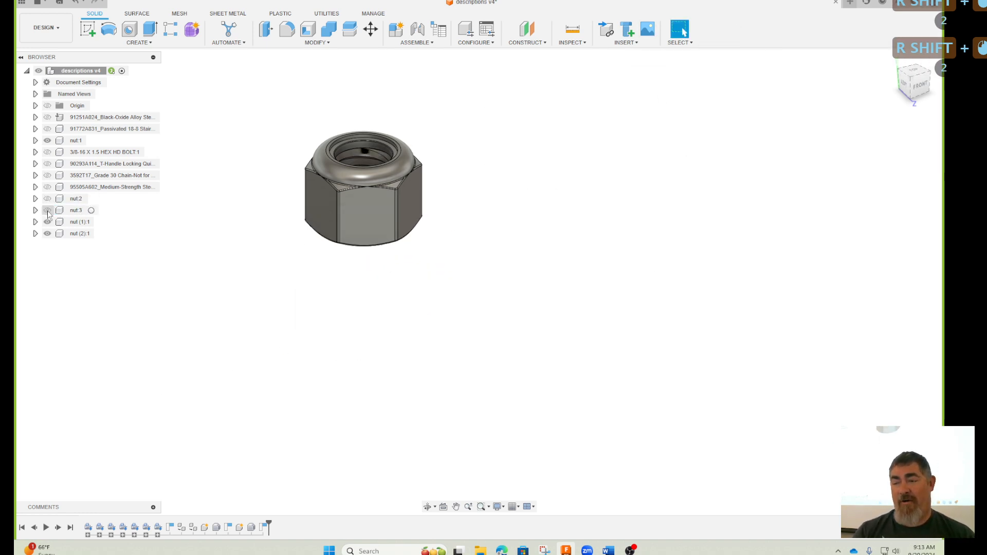
{"action": "left_click", "coordinate": [47, 140]}
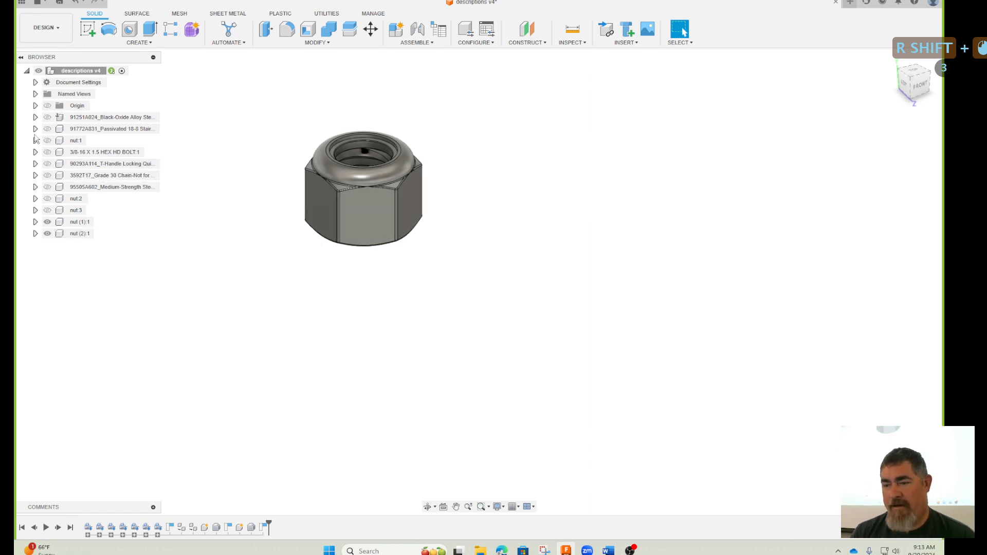
{"action": "left_click", "coordinate": [48, 129]}
{"action": "left_click", "coordinate": [47, 128], "text": "shift"}
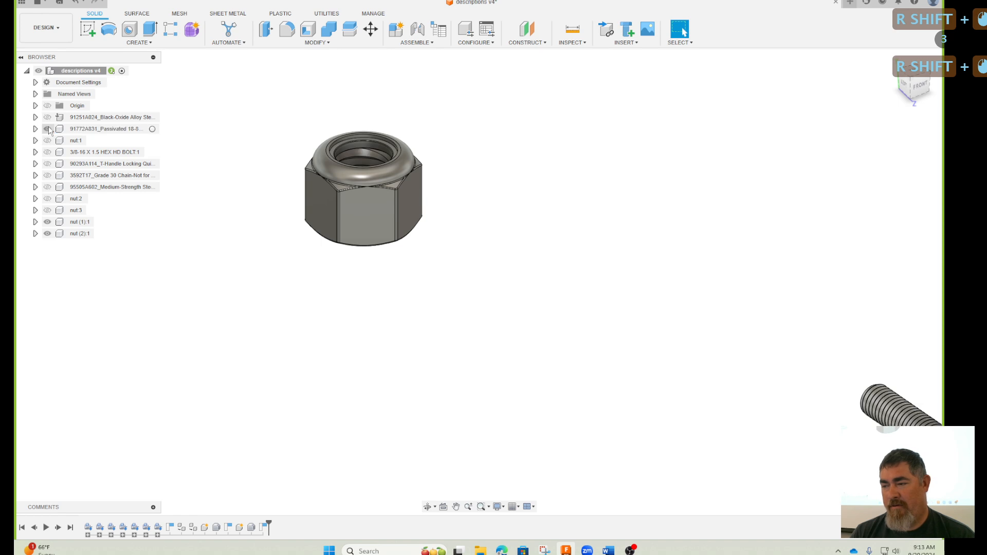
- Joint the bottom opening of independent nut (1) to the underside of the screw head, with zero angle and offsets
{"action": "left_click", "coordinate": [417, 28], "text": "shift"}
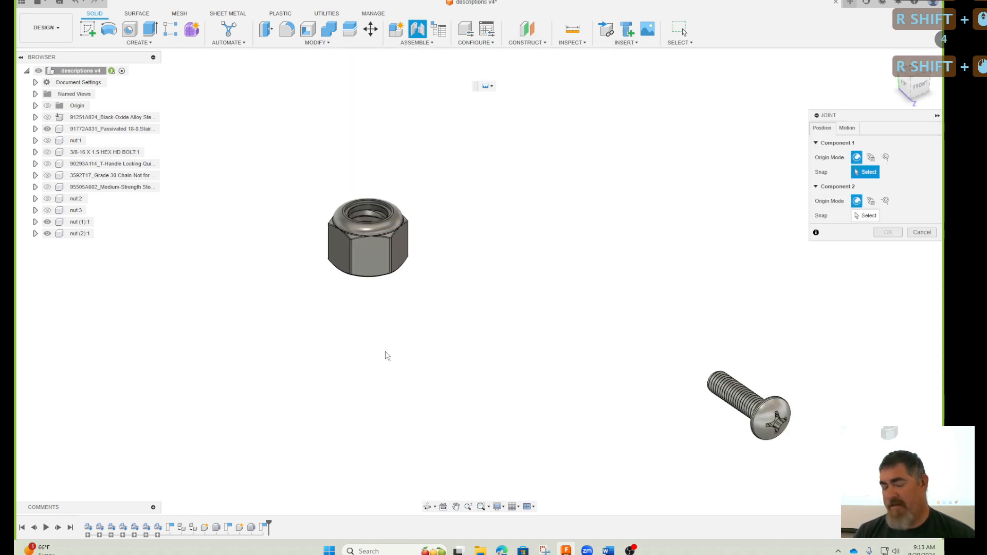
{"action": "middle_click_drag", "start_coordinate": [396, 341], "coordinate": [403, 269], "text": "shift"}
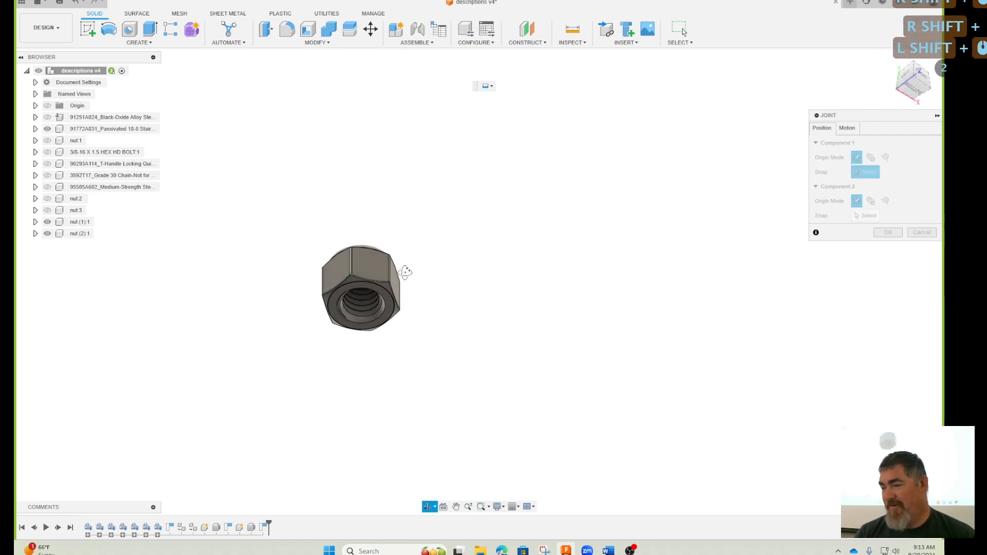
{"action": "left_click", "coordinate": [385, 302]}
{"action": "middle_click_drag", "start_coordinate": [348, 372], "coordinate": [96, 244], "text": "shift"}
{"action": "scroll", "coordinate": [96, 244], "scroll_direction": "up", "scroll_amount": 10, "text": "shift"}
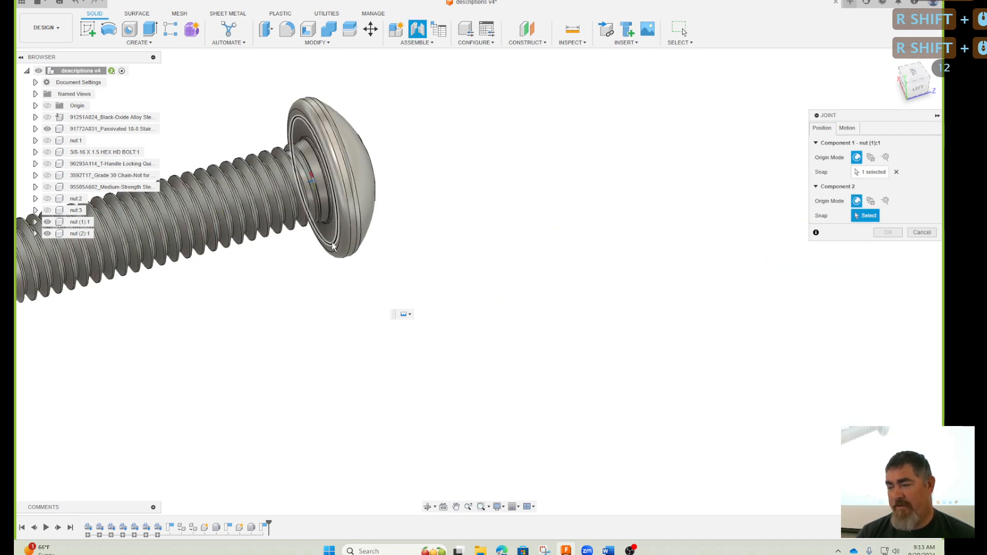
{"action": "left_click", "coordinate": [335, 251]}
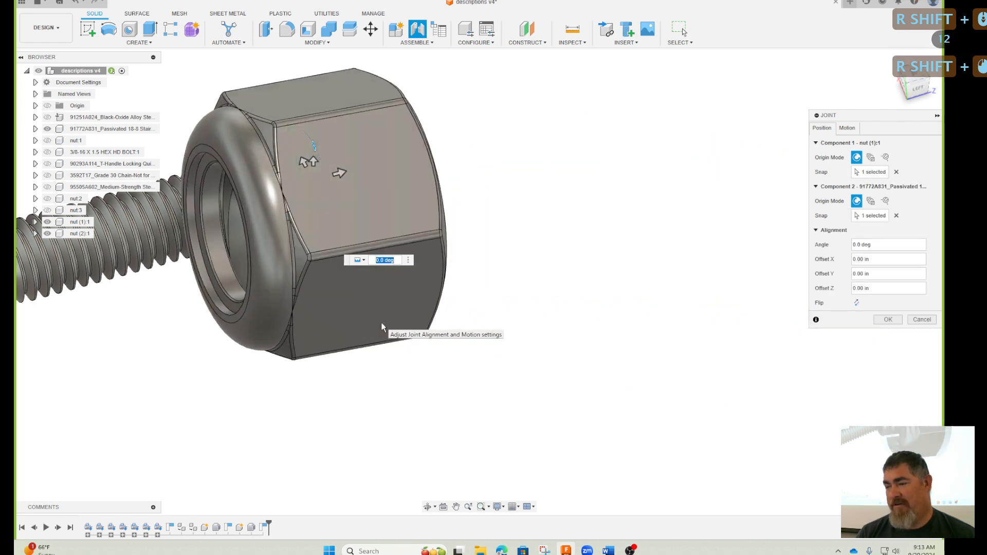
{"action": "middle_click_drag", "start_coordinate": [409, 359], "coordinate": [380, 373], "text": "shift"}
{"action": "scroll", "coordinate": [328, 385], "scroll_direction": "down", "scroll_amount": 7, "text": "shift"}
{"action": "middle_click_drag", "start_coordinate": [335, 407], "coordinate": [357, 403], "text": "shift"}
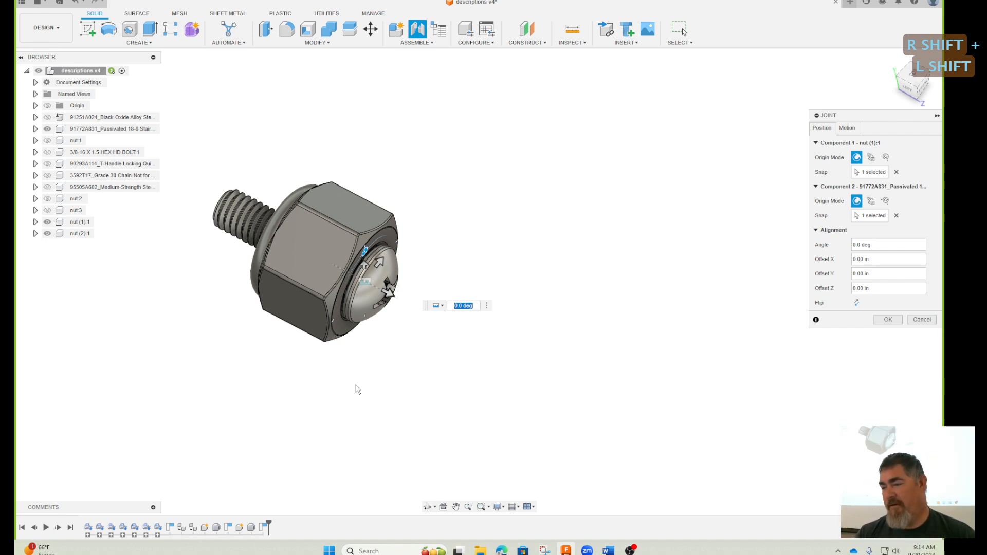
{"action": "left_click", "coordinate": [890, 321]}
- Preview a 0.20 in hole on a side face of the jointed nut, show linked nut 2 for comparison, and cancel the hole
{"action": "scroll", "coordinate": [669, 402], "scroll_direction": "down", "scroll_amount": 8}
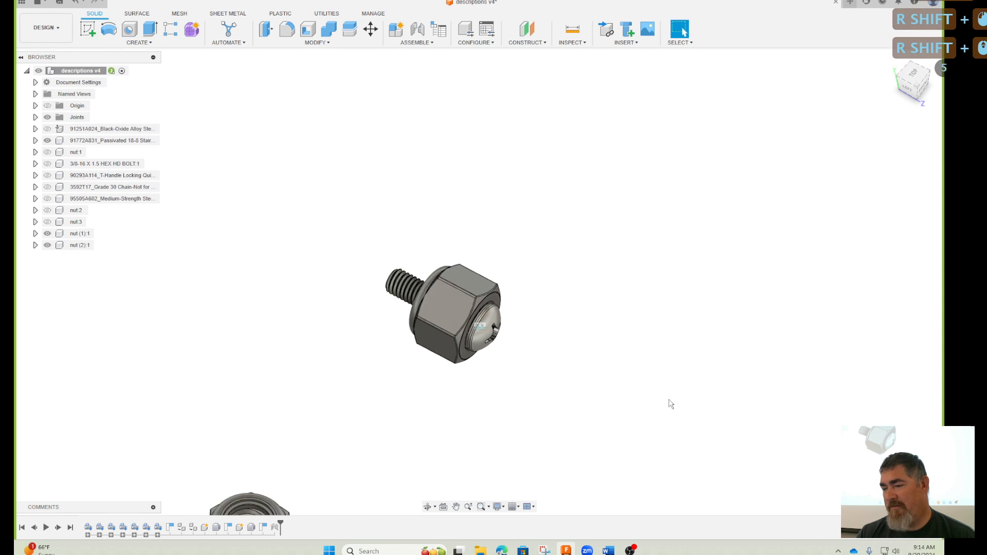
{"action": "middle_click_drag", "start_coordinate": [414, 374], "coordinate": [410, 269]}
{"action": "left_click", "coordinate": [129, 29]}
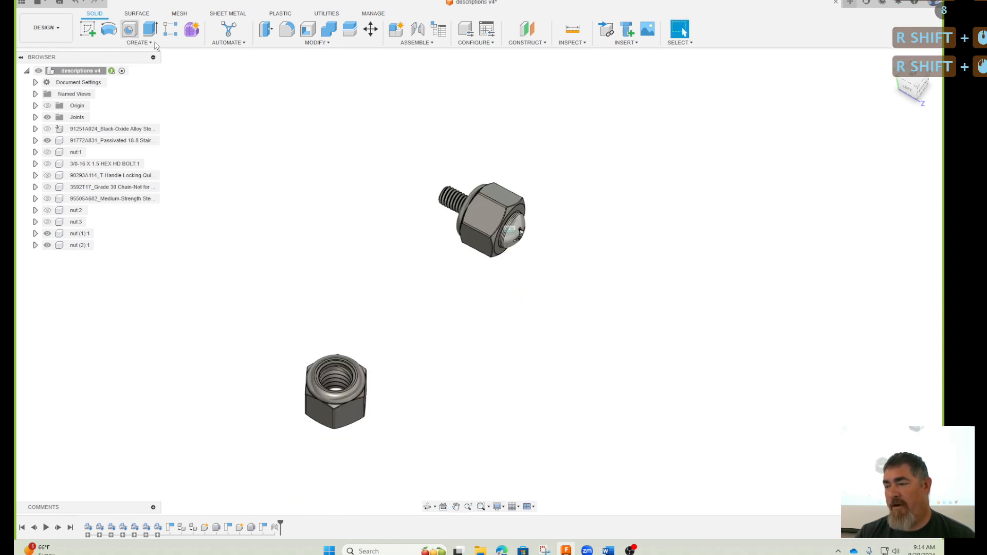
{"action": "left_click", "coordinate": [476, 220]}
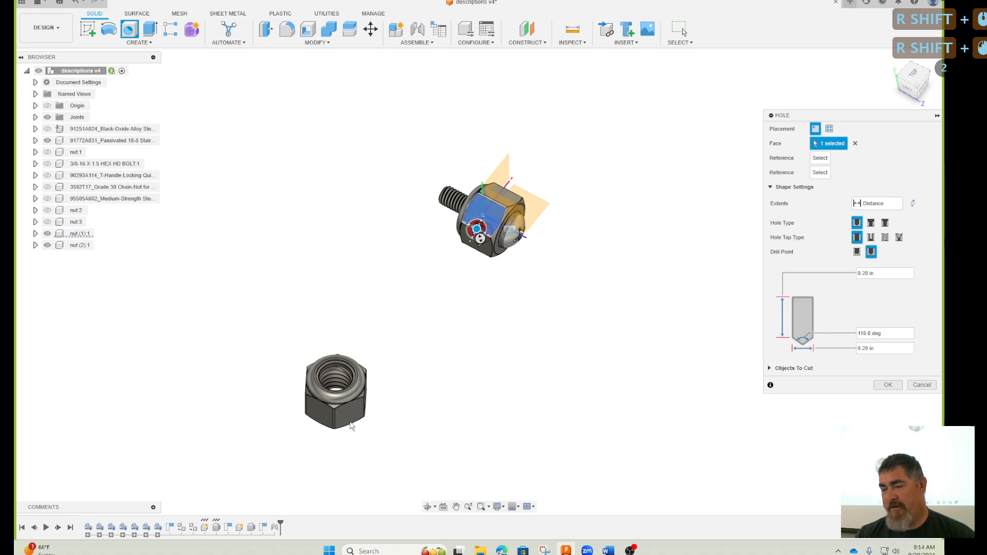
{"action": "left_click", "coordinate": [47, 211]}
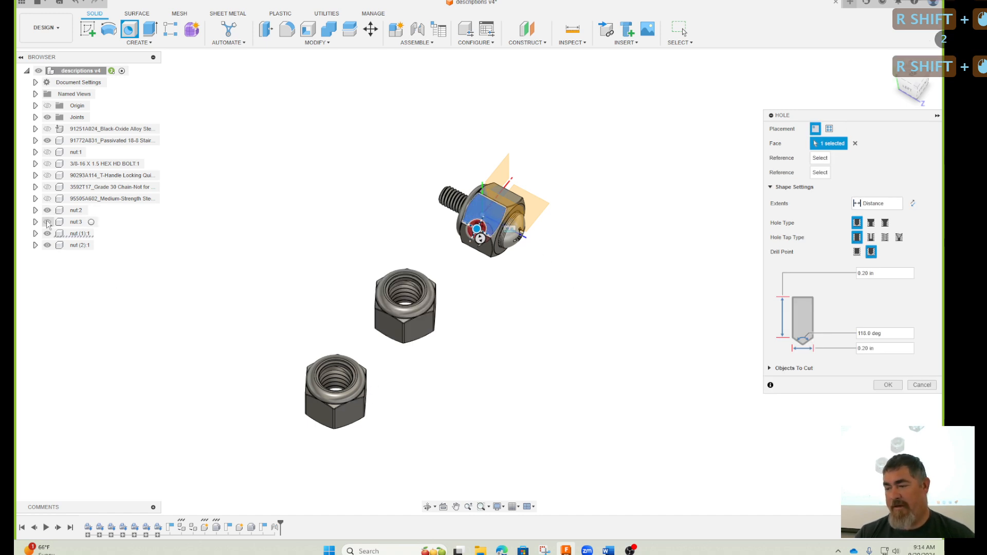
{"action": "middle_click_drag", "start_coordinate": [159, 328], "coordinate": [133, 316], "text": "shift"}
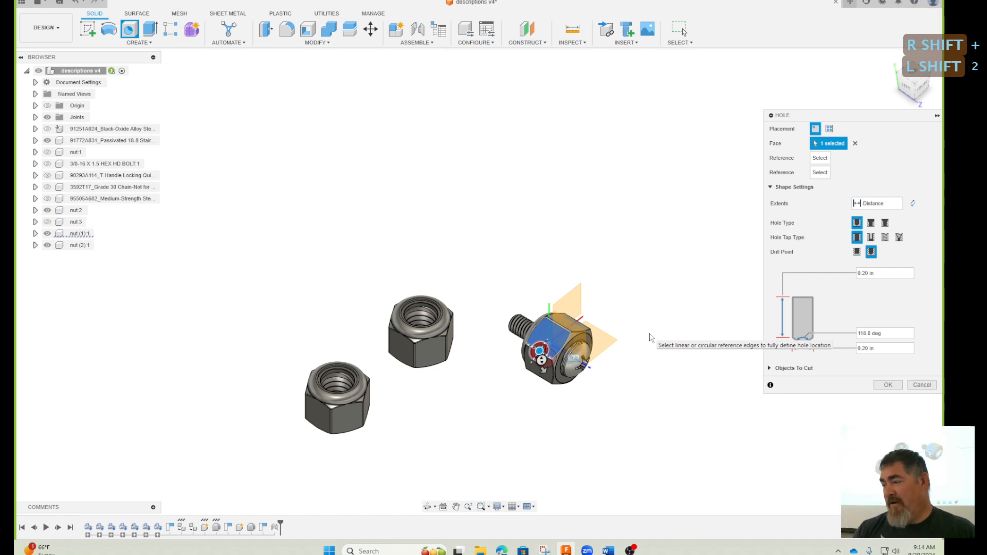
{"action": "key", "text": "Escape"}
{"action": "key", "text": "Escape"}
{"action": "key", "text": "Escape"}
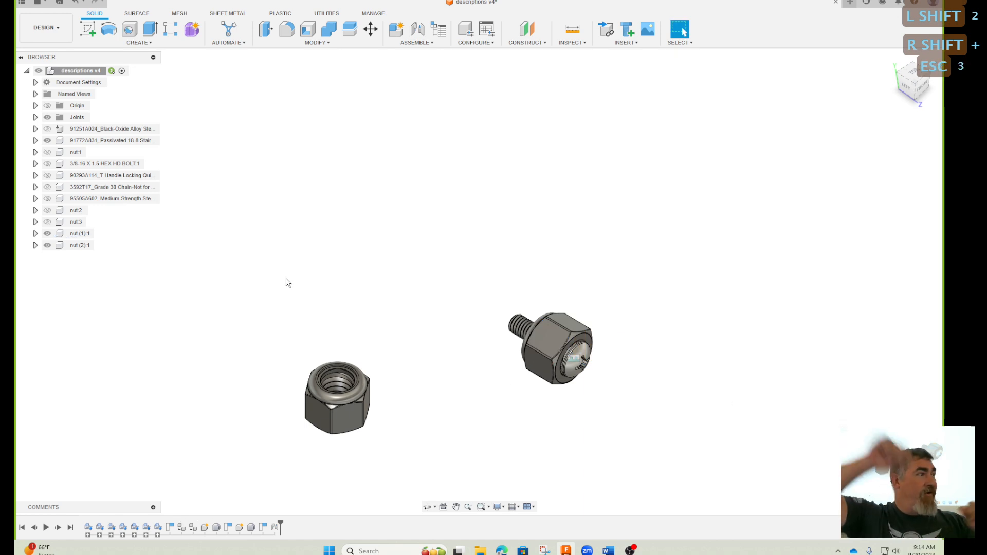